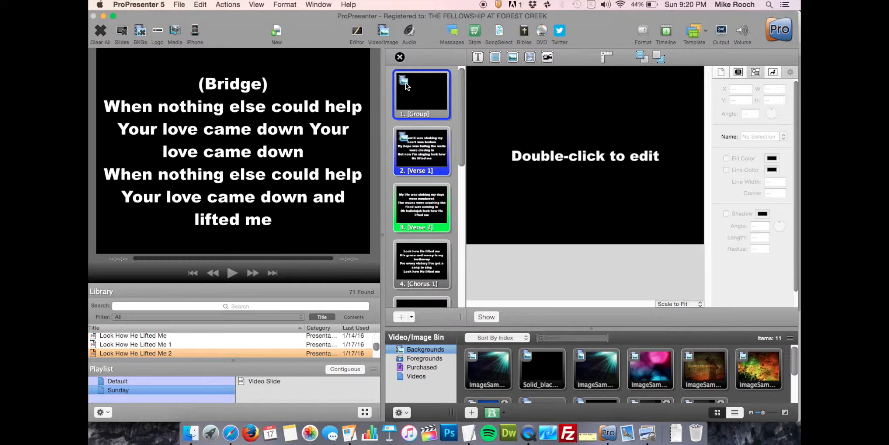
# Step: Try the pink-and-blue bokeh background on the Verse 1 slide and remove it again
pyautogui.click(430, 160)
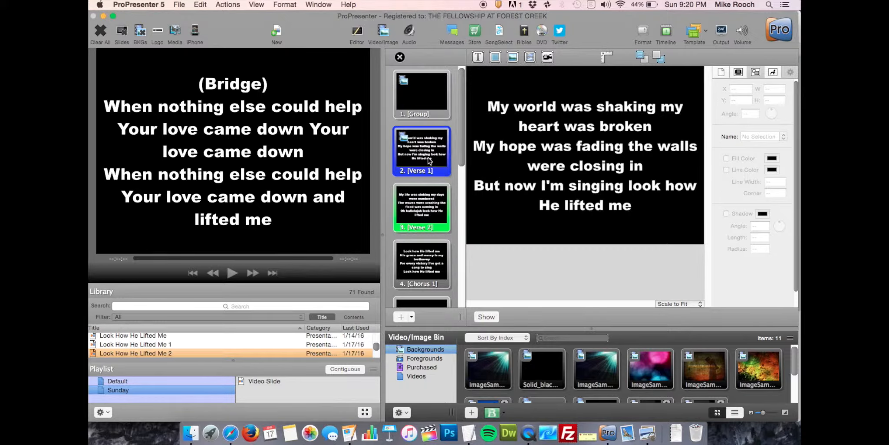
pyautogui.moveTo(650, 369); pyautogui.dragTo(431, 151)
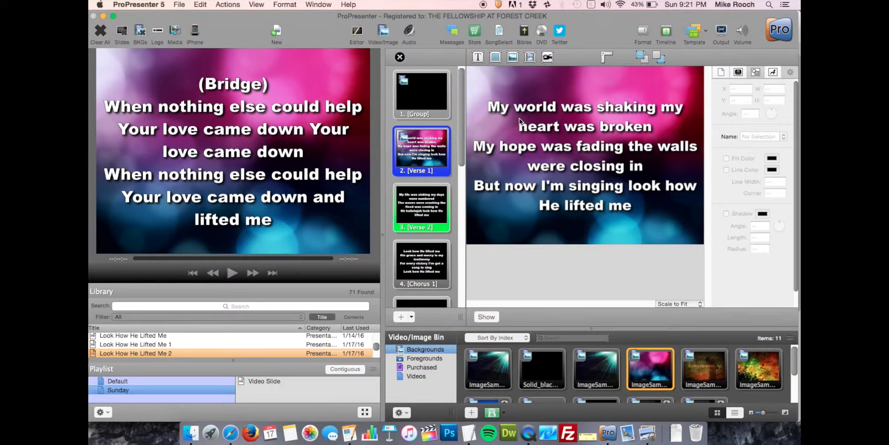
pyautogui.rightClick(427, 149)
pyautogui.click(465, 252)
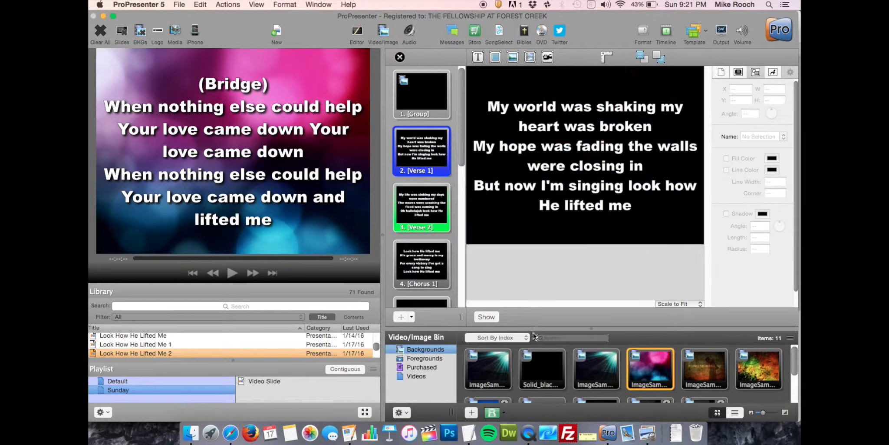
# Step: Apply the solid black image as the Verse 1 slide's background and show that slide on the output
pyautogui.click(540, 356)
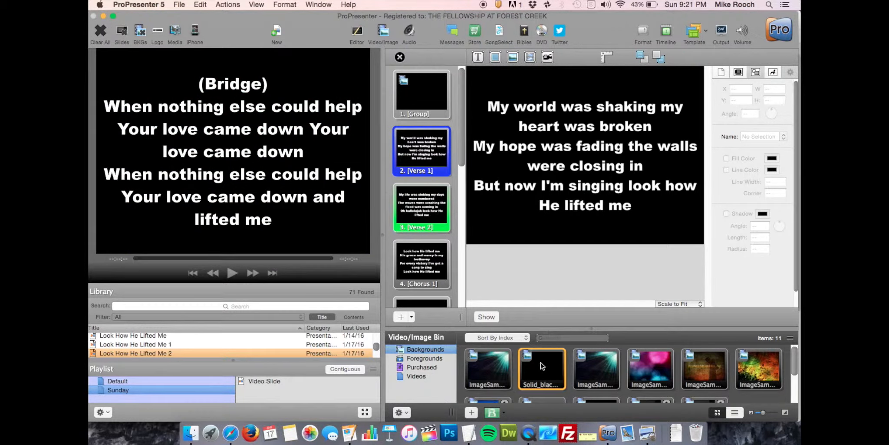
pyautogui.moveTo(540, 363); pyautogui.dragTo(430, 154)
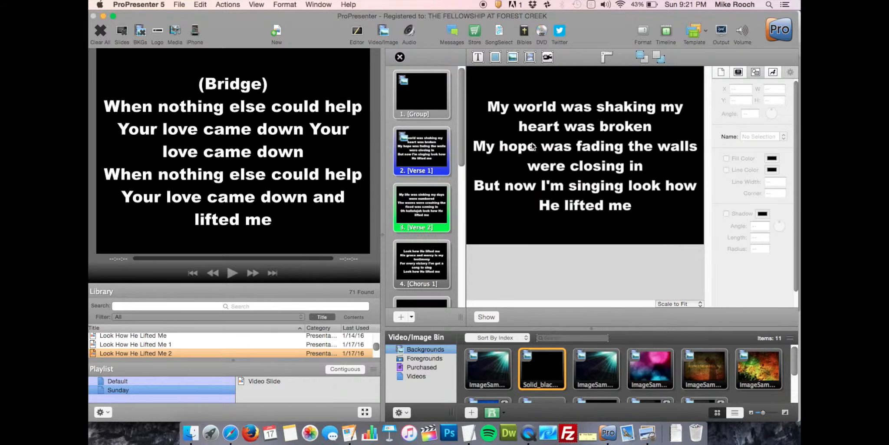
pyautogui.click(569, 113)
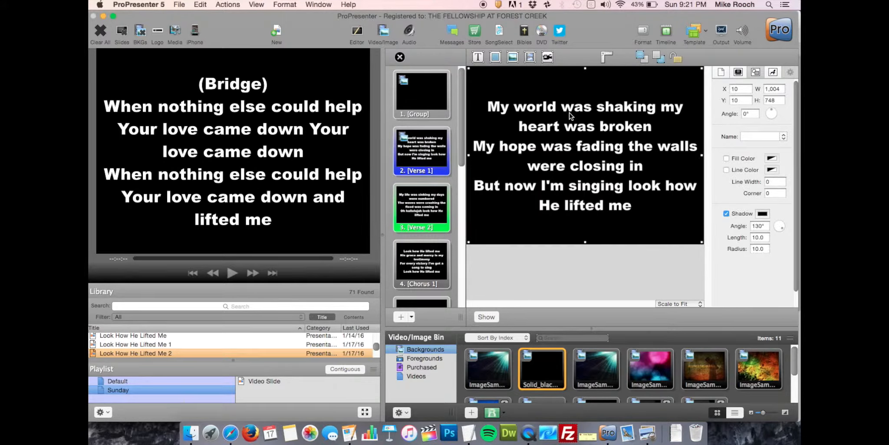
pyautogui.click(489, 314)
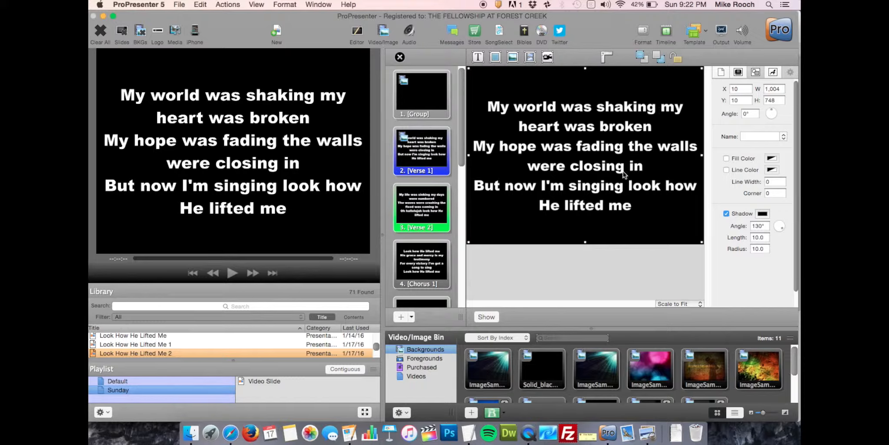
# Step: Break the Verse 1 slide's opening lyrics into the lines "My world was shaking" and "My heart was broken"
pyautogui.doubleClick(663, 110)
pyautogui.click(674, 109)
pyautogui.press('BackSpace')
pyautogui.press('BackSpace')
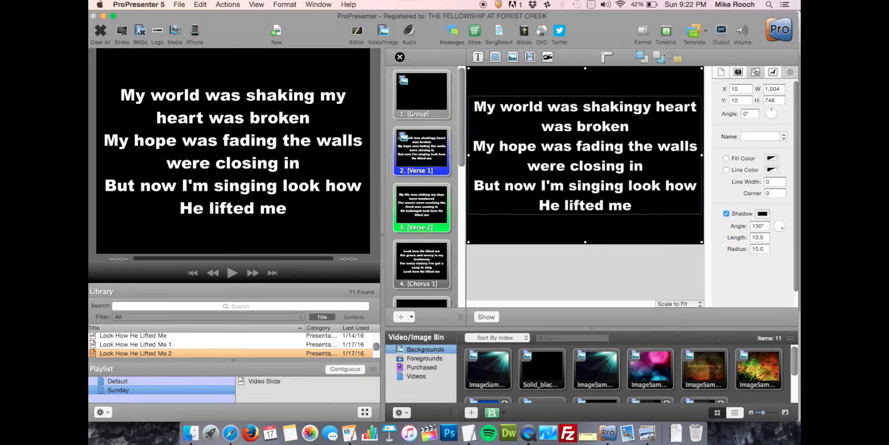
pyautogui.press('Return')
pyautogui.write('M')
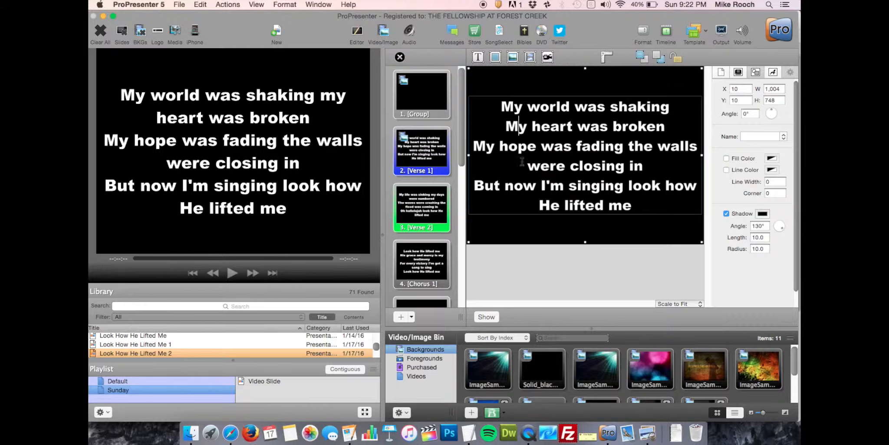
# Step: Break the following Verse 1 lyrics into the lines "My hope was fading" and "The walls were closing in"
pyautogui.click(633, 148)
pyautogui.press('BackSpace')
pyautogui.press('BackSpace')
pyautogui.press('Return')
pyautogui.write('The walls were closing in')
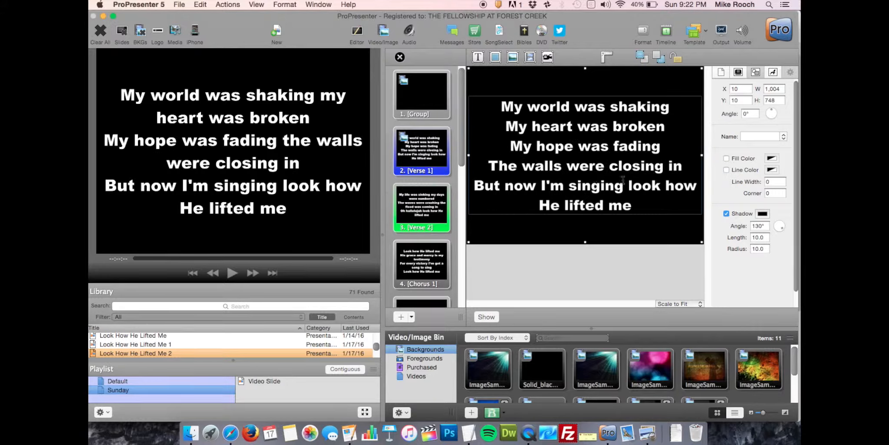
# Step: Break the last Verse 1 lyrics into "But now I'm singing" and "Look how He lifted me", and show the edited slide
pyautogui.click(633, 186)
pyautogui.press('Return')
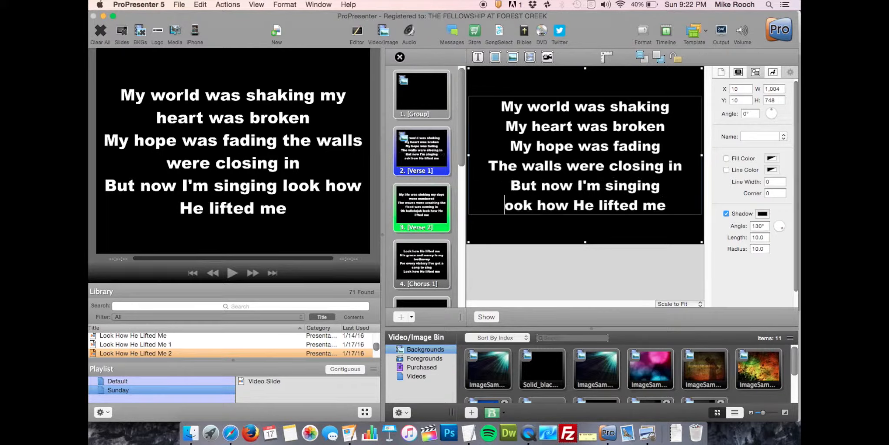
pyautogui.press('Delete')
pyautogui.write('L')
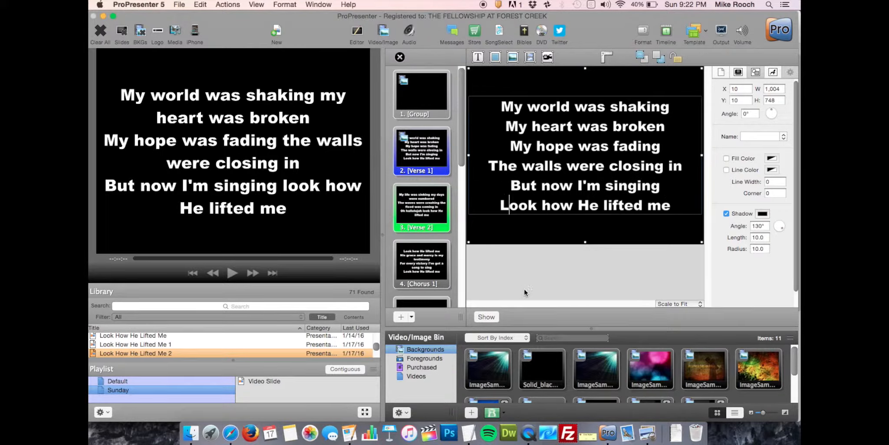
pyautogui.click(486, 315)
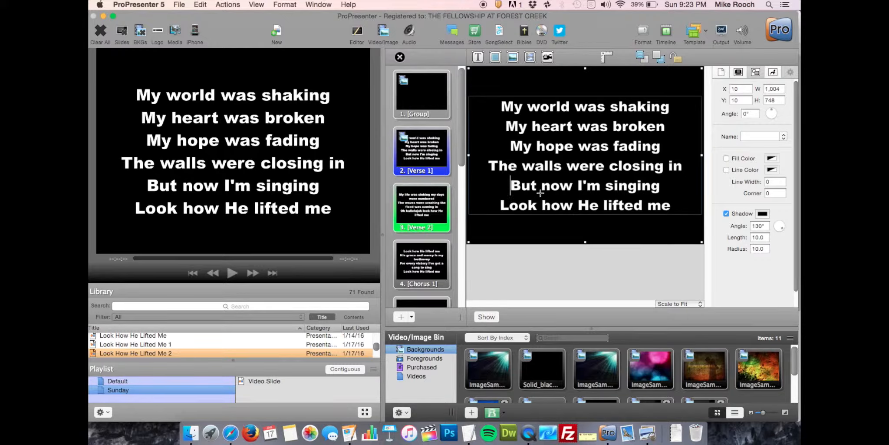
# Step: Split the Verse 1 slide before "But now I'm singing" into two slides and check both parts
pyautogui.press('super+Return')
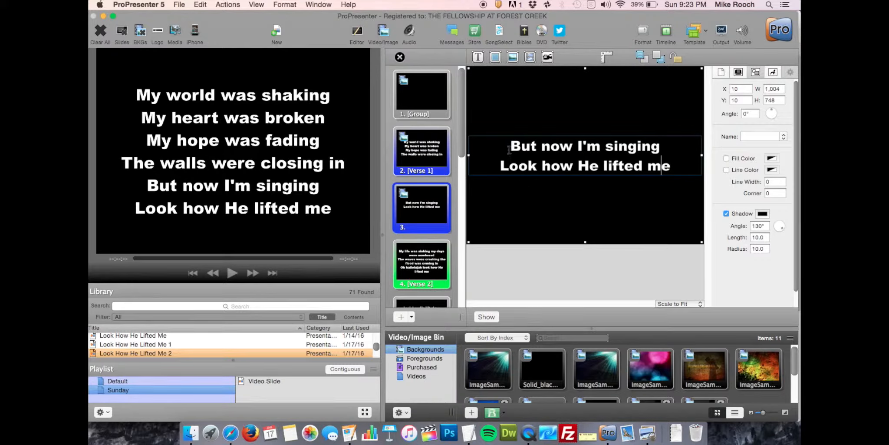
pyautogui.moveTo(509, 146); pyautogui.dragTo(681, 168)
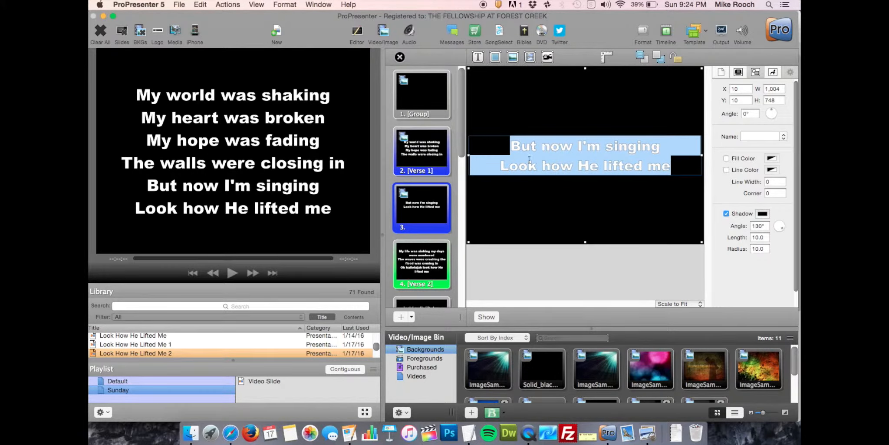
pyautogui.click(426, 158)
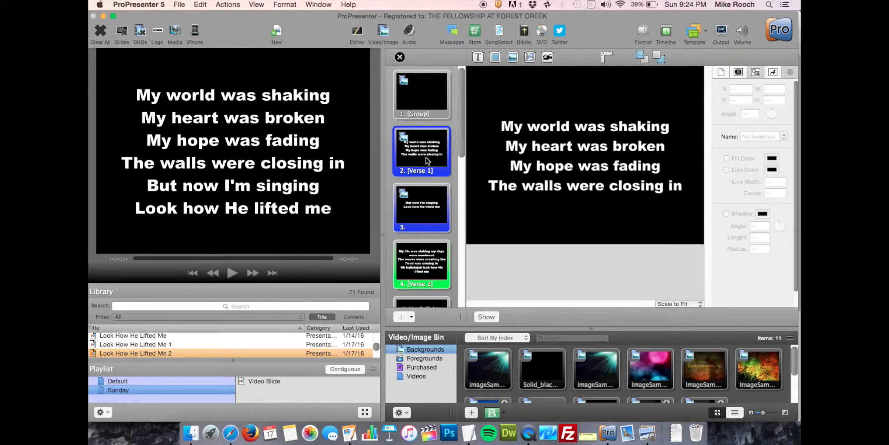
pyautogui.click(498, 188)
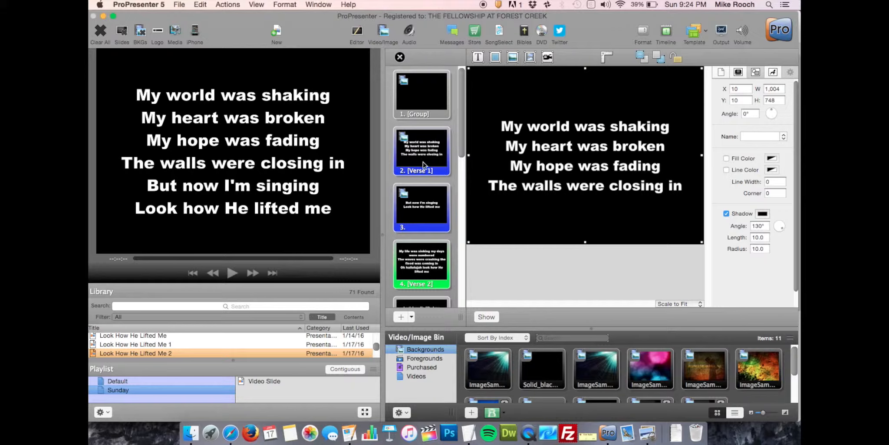
pyautogui.click(432, 200)
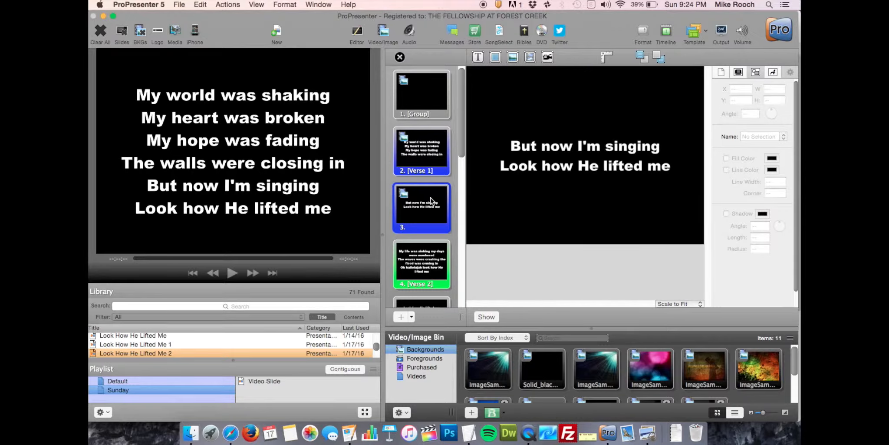
# Step: Insert a blank line between "My heart was broken" and "My hope was fading" on the Verse 1 slide
pyautogui.click(429, 152)
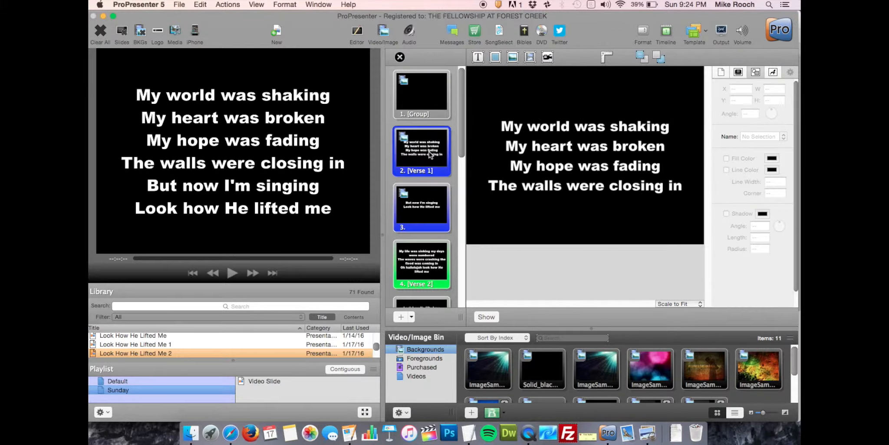
pyautogui.click(510, 170)
pyautogui.doubleClick(511, 169)
pyautogui.click(510, 167)
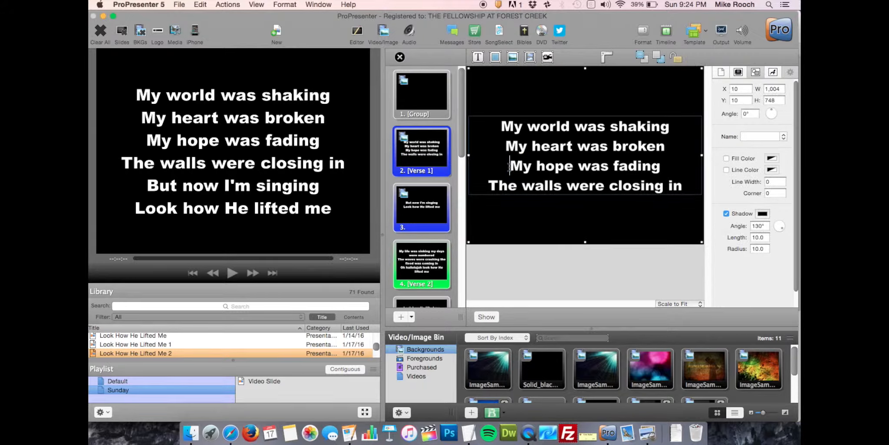
pyautogui.press('Return')
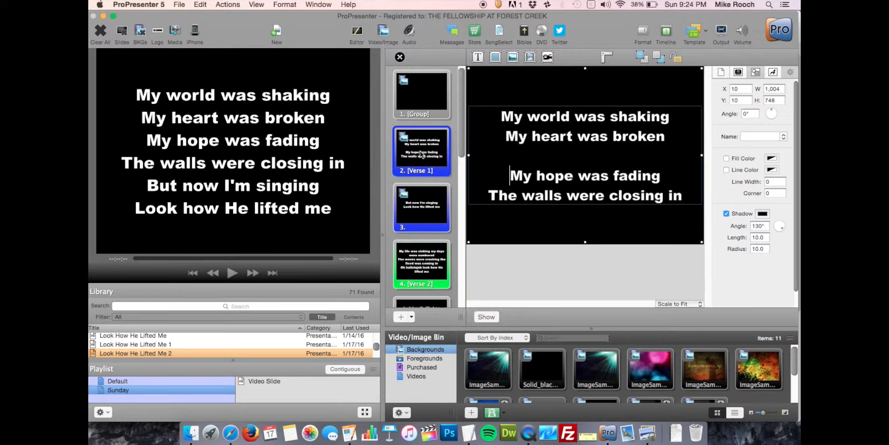
# Step: Close the slide editor and remove the Solid_black.png background from the "But now I'm singing" slide
pyautogui.click(401, 56)
pyautogui.click(448, 92)
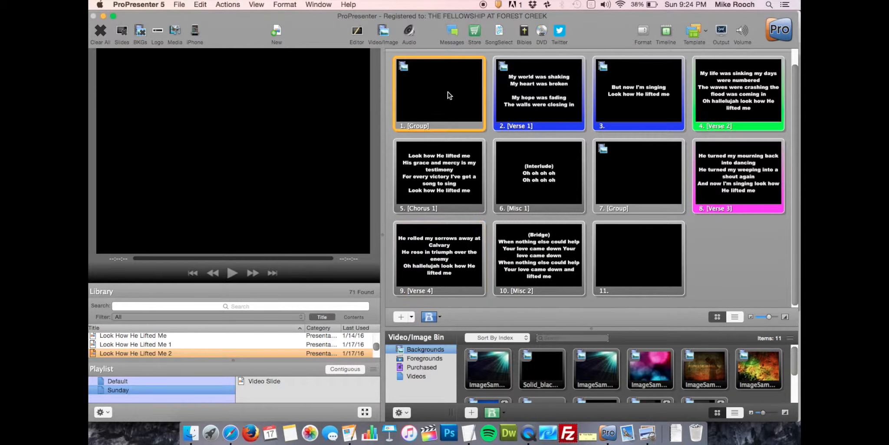
pyautogui.click(527, 90)
pyautogui.click(627, 90)
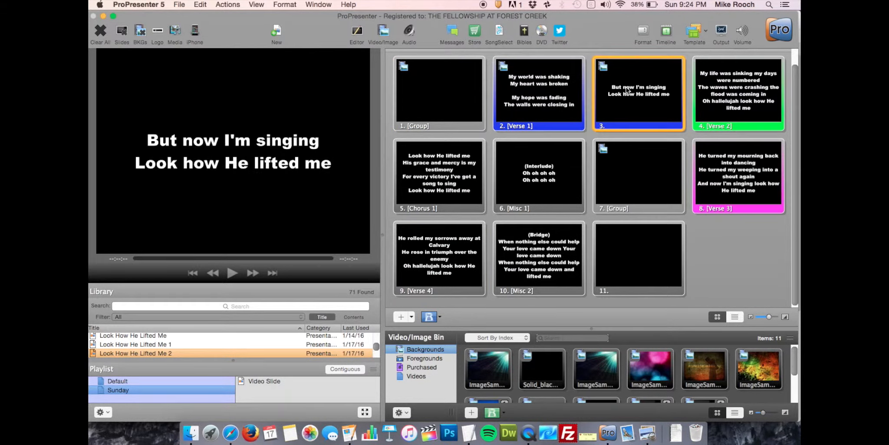
pyautogui.rightClick(603, 67)
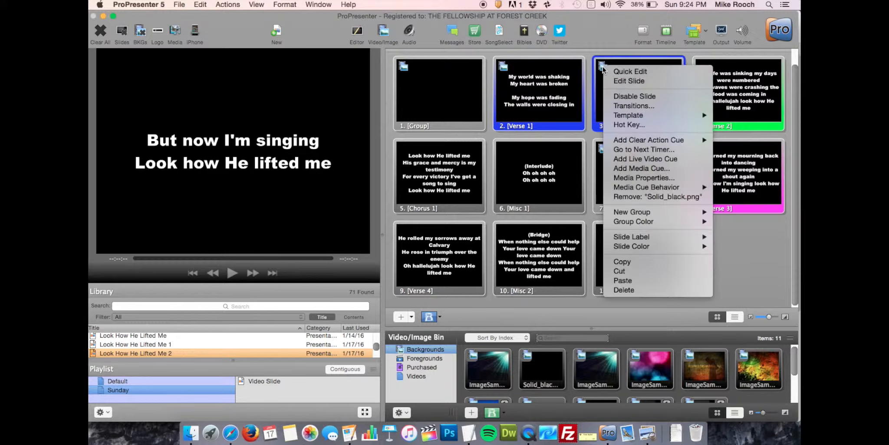
pyautogui.click(647, 197)
# Step: Show the blank opening slide and the two Verse 1 slides live to check how they follow each other
pyautogui.click(447, 90)
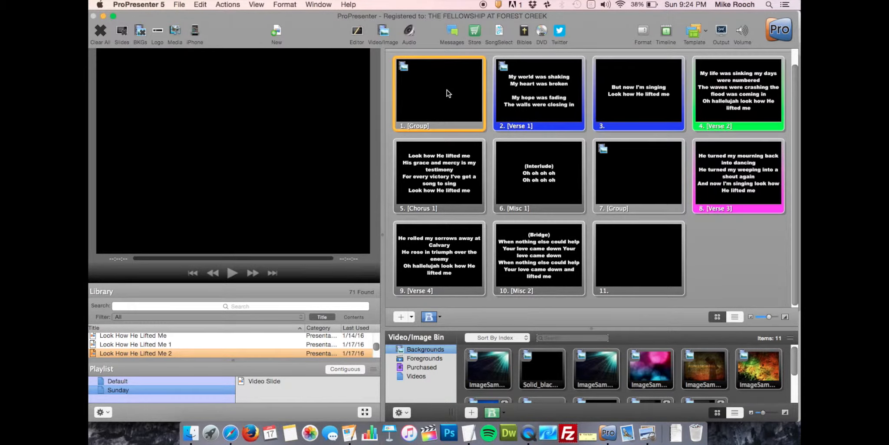
pyautogui.press('Right')
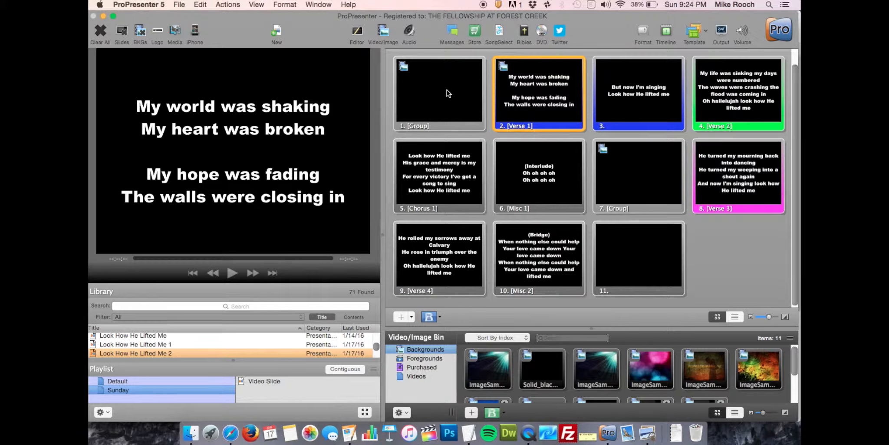
pyautogui.press('Right')
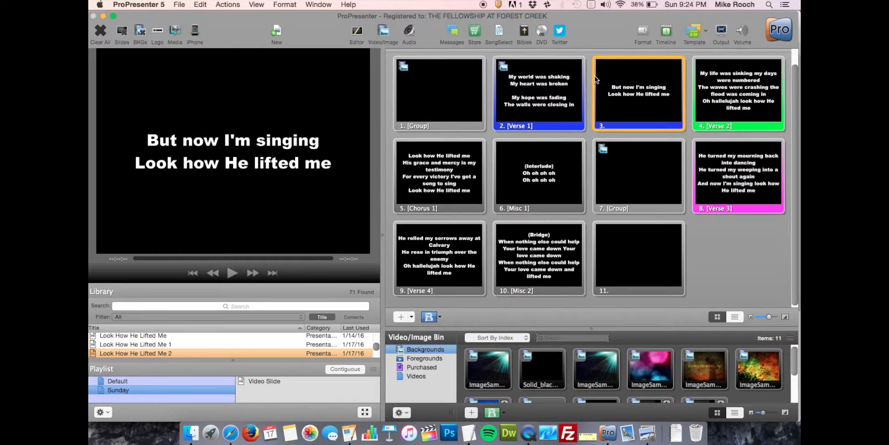
pyautogui.click(558, 79)
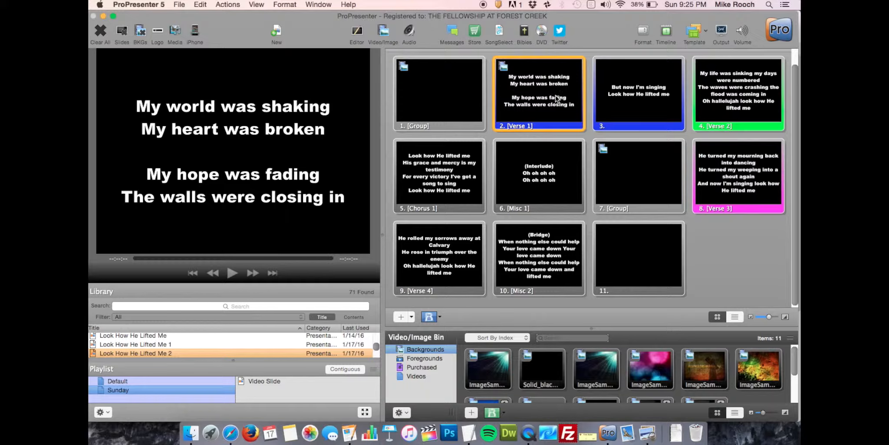
pyautogui.click(624, 98)
pyautogui.click(559, 95)
# Step: Capitalize "My" in "my days were numbered" on the Verse 2 slide using Quick Edit
pyautogui.rightClick(733, 86)
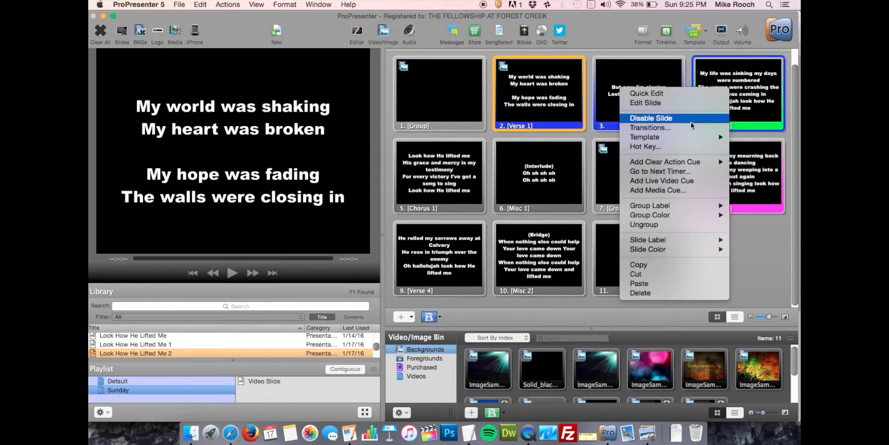
pyautogui.click(670, 96)
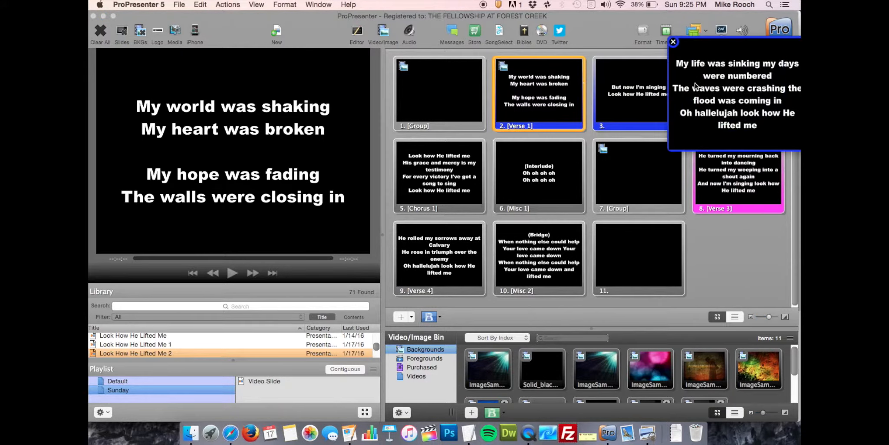
pyautogui.doubleClick(771, 66)
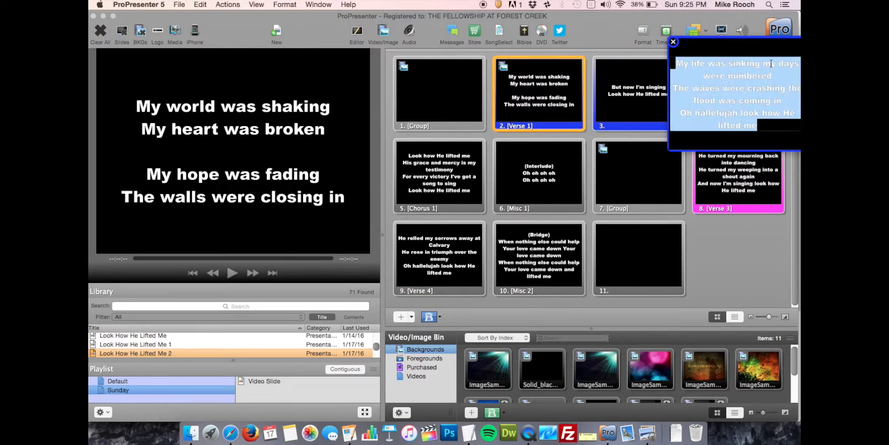
pyautogui.click(772, 67)
pyautogui.press('BackSpace')
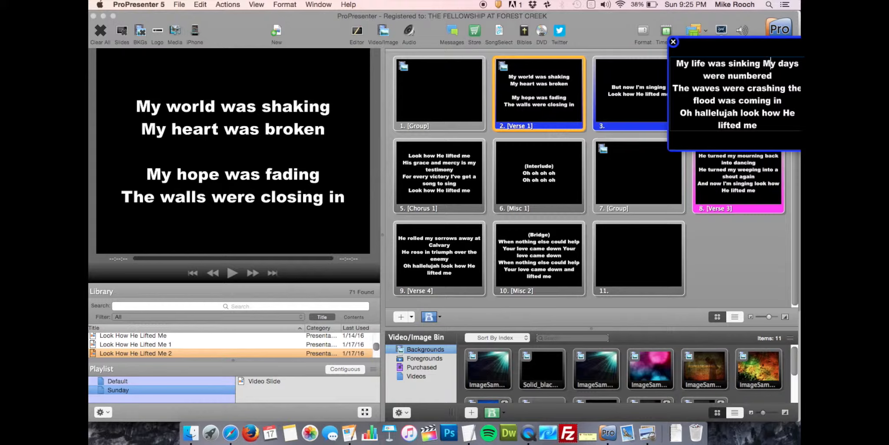
pyautogui.write('M')
pyautogui.click(673, 42)
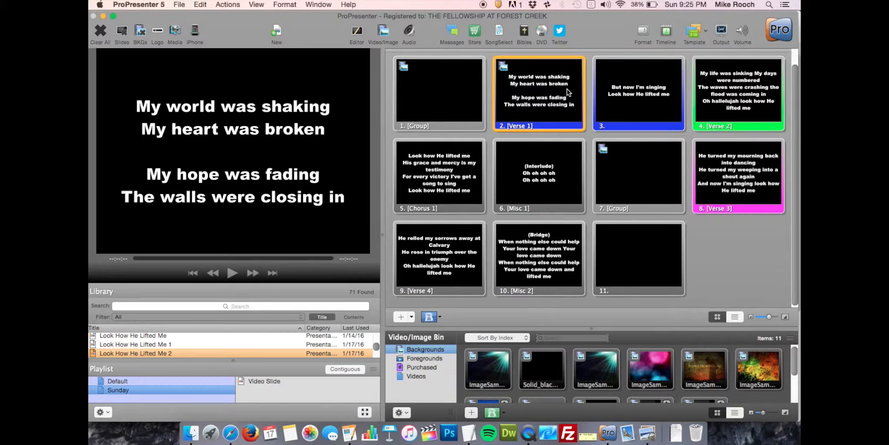
# Step: Show the "But now I'm singing" slide and the Verse 2 slide live
pyautogui.click(638, 91)
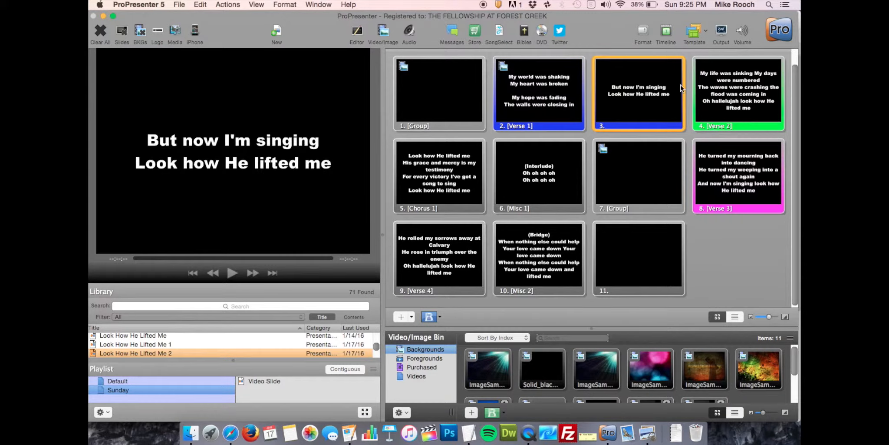
pyautogui.click(733, 87)
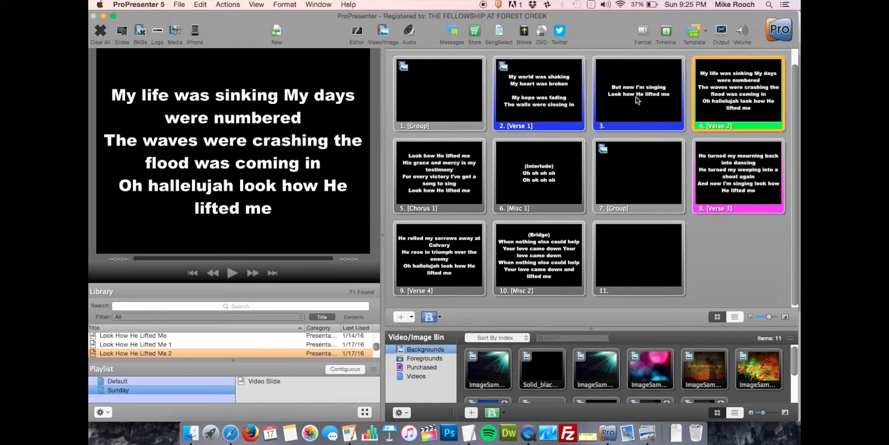
# Step: Lowercase "my" in "my days were numbered" on the Verse 2 slide using Quick Edit, and show that slide live
pyautogui.click(571, 89)
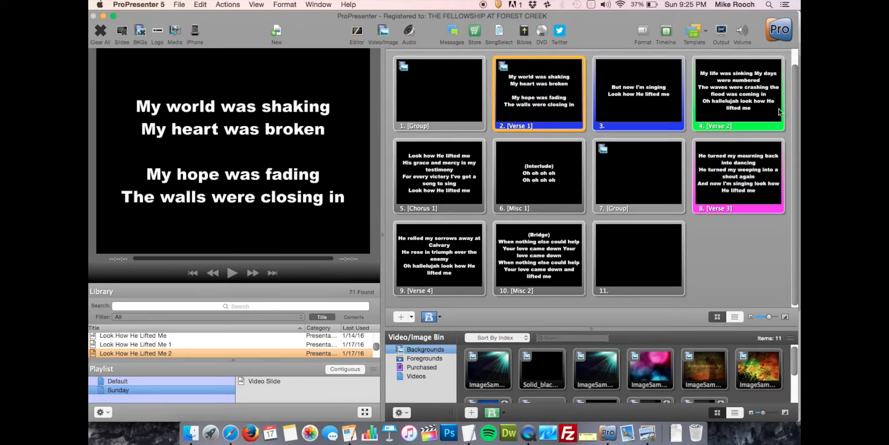
pyautogui.rightClick(738, 94)
pyautogui.click(684, 103)
pyautogui.doubleClick(771, 65)
pyautogui.click(771, 63)
pyautogui.press('BackSpace')
pyautogui.write('m')
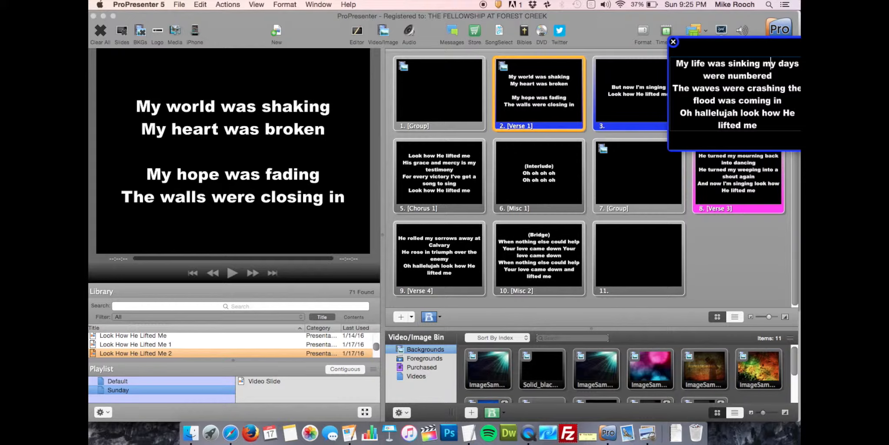
pyautogui.click(674, 42)
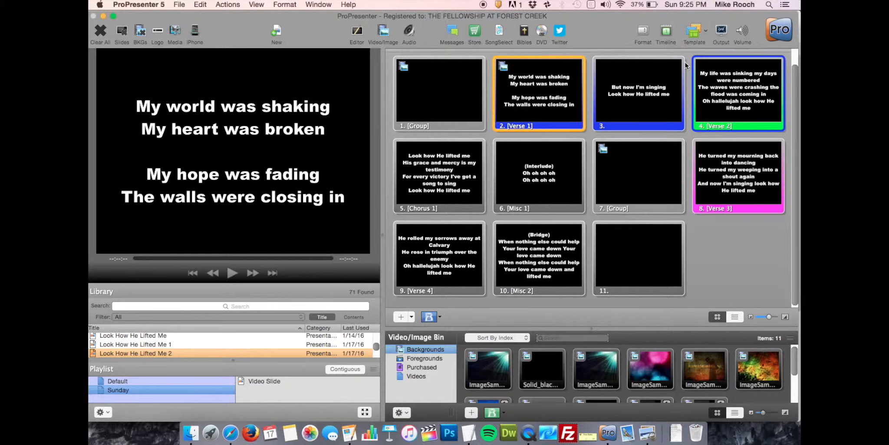
pyautogui.click(725, 95)
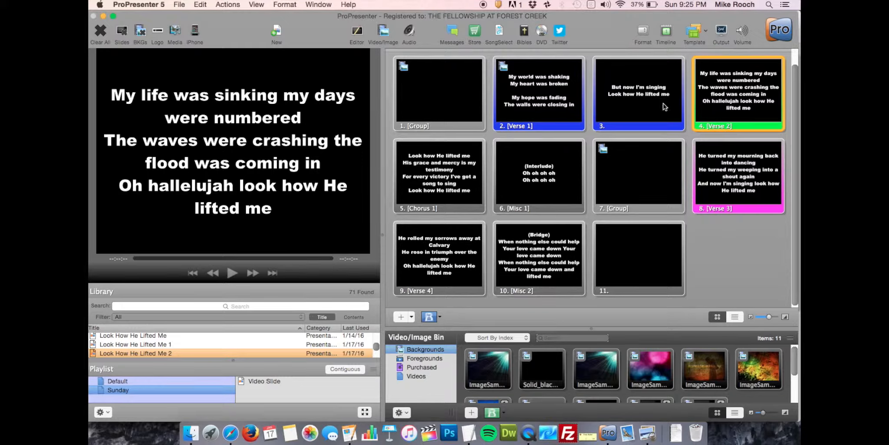
# Step: Open the Verse 2 slide in the slide editor and put "My days were numbered" on its own line with a capital M
pyautogui.rightClick(729, 86)
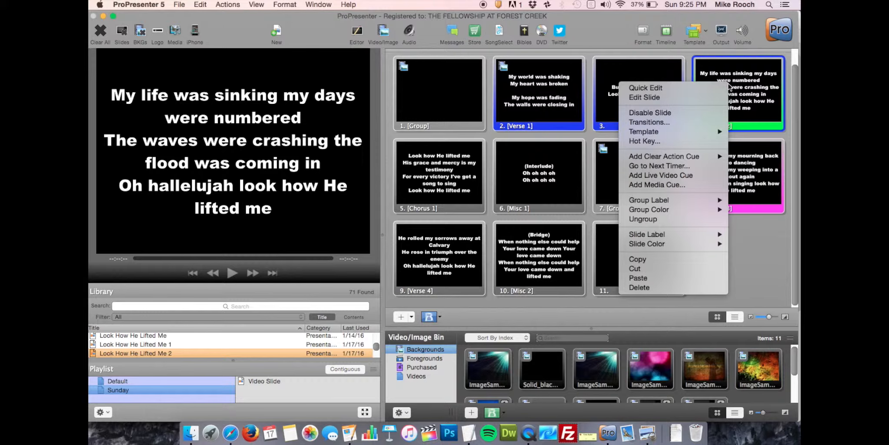
pyautogui.click(663, 101)
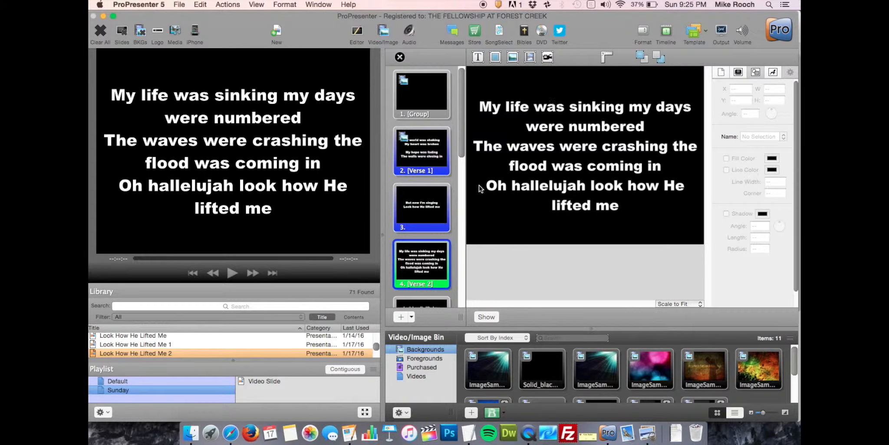
pyautogui.scroll(-3, 426, 237)
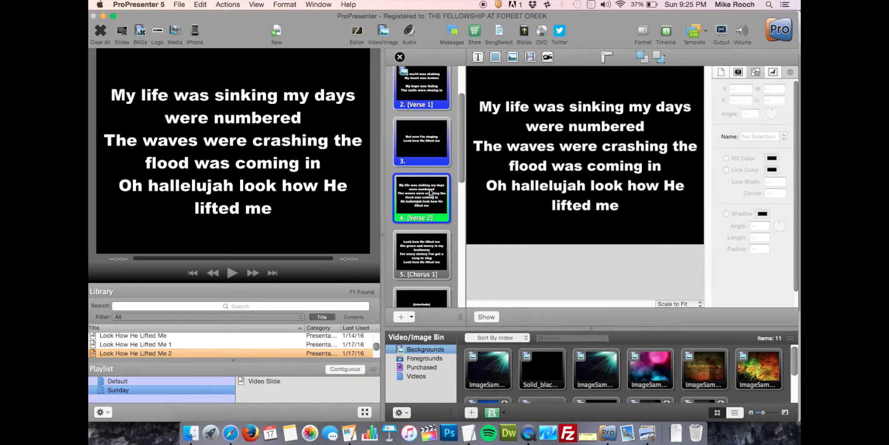
pyautogui.click(643, 106)
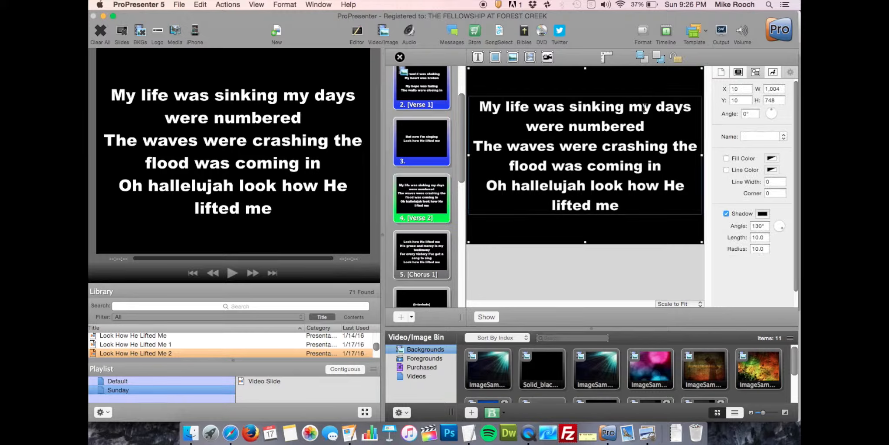
pyautogui.click(646, 107)
pyautogui.press('BackSpace')
pyautogui.press('BackSpace')
pyautogui.press('Return')
pyautogui.write('M')
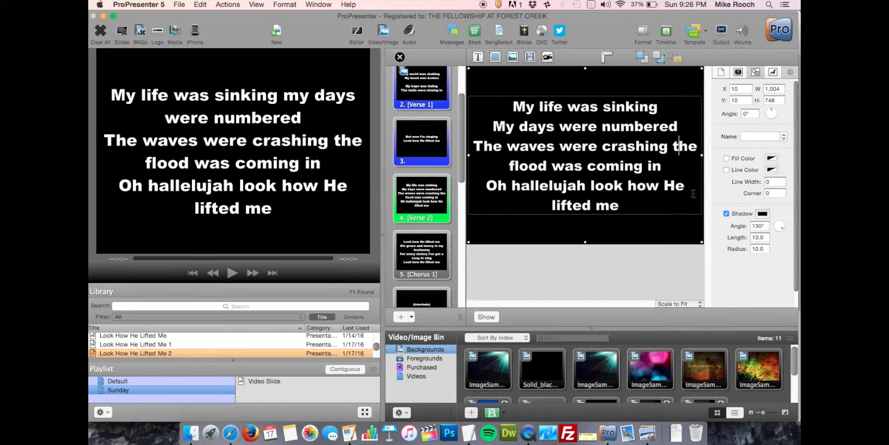
# Step: Break the Verse 2 line after "crashing" so that "The flood was coming in" starts a new capitalized line
pyautogui.click(682, 147)
pyautogui.press('BackSpace')
pyautogui.press('BackSpace')
pyautogui.press('Return')
pyautogui.write('The')
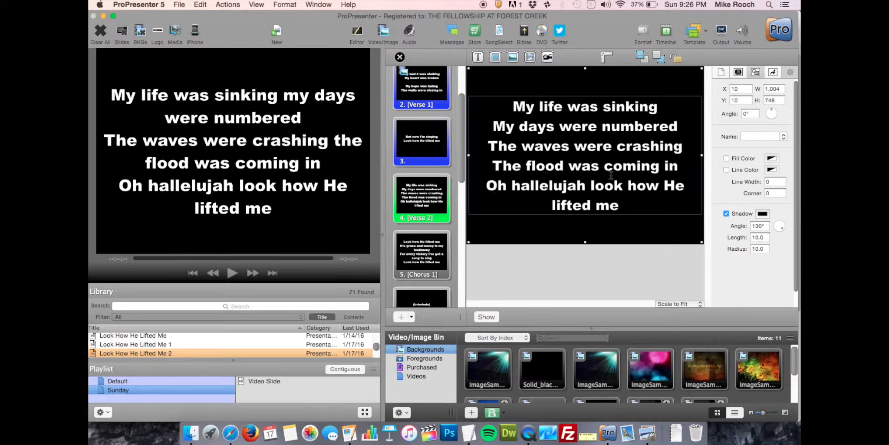
# Step: Put "Look how He lifted me" on its own line and split the Verse 2 slide before "Oh hallelujah"
pyautogui.click(595, 185)
pyautogui.press('BackSpace')
pyautogui.press('BackSpace')
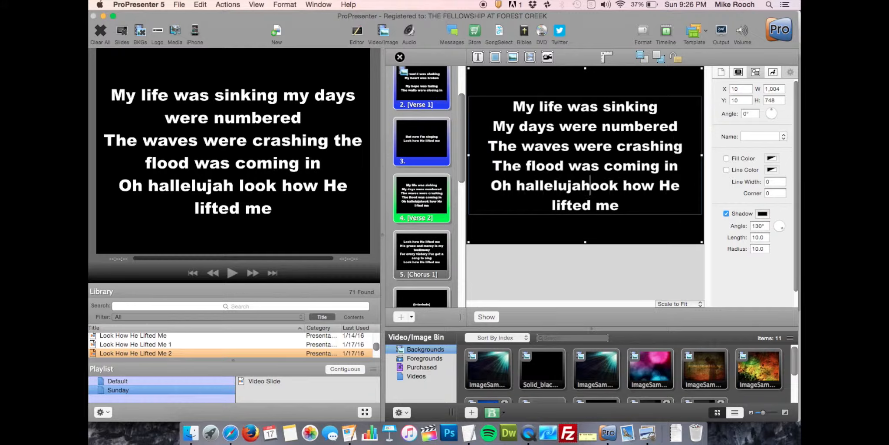
pyautogui.press('Return')
pyautogui.write('L')
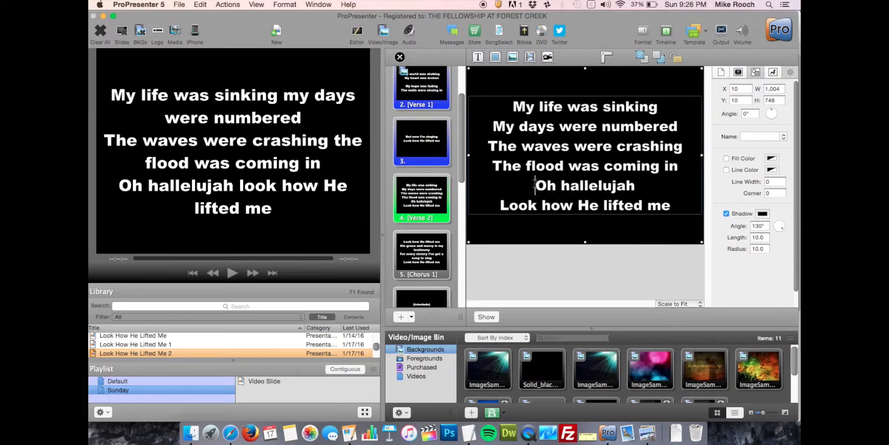
pyautogui.press('super+Return')
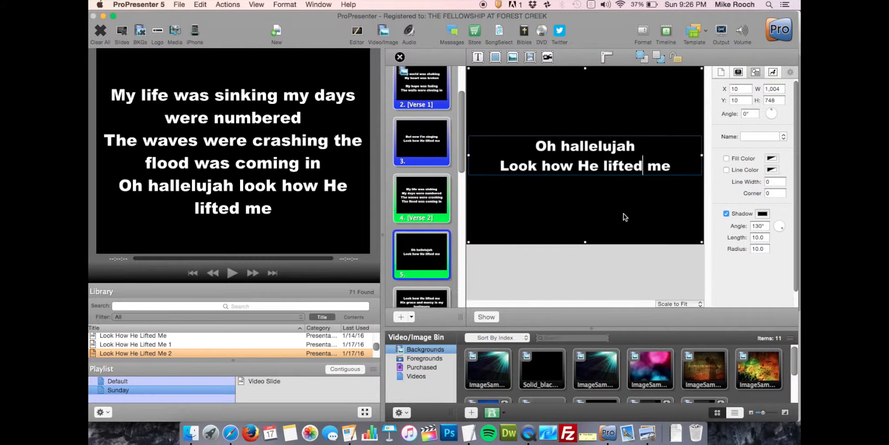
# Step: Insert a blank line before "The waves were crashing" on the first Verse 2 slide
pyautogui.click(416, 200)
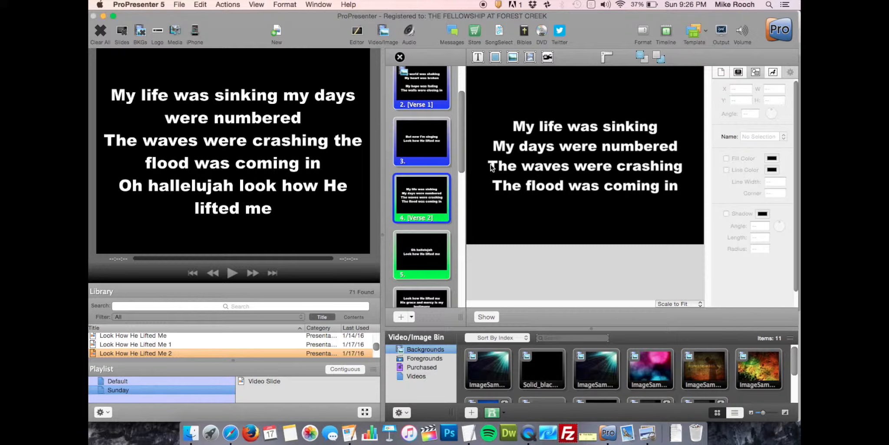
pyautogui.doubleClick(489, 166)
pyautogui.click(488, 166)
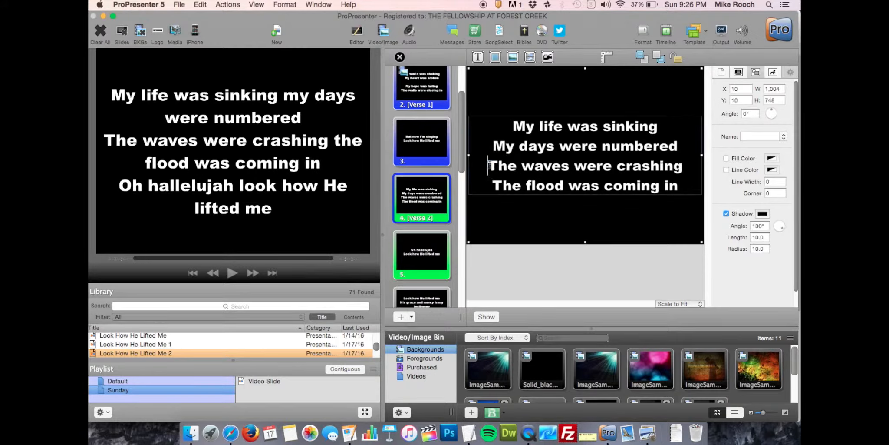
pyautogui.press('Return')
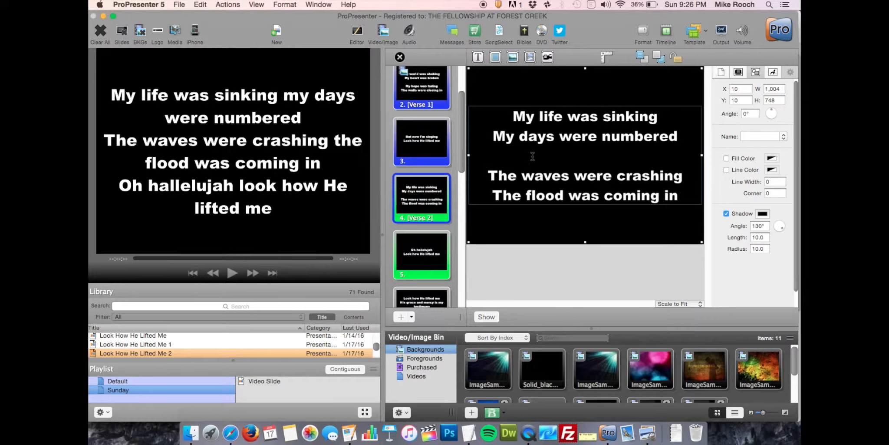
# Step: On the Chorus 1 slide, break the line after "His grace and mercy" so that "Is my testimony" starts a new capitalized line
pyautogui.scroll(-4, 420, 180)
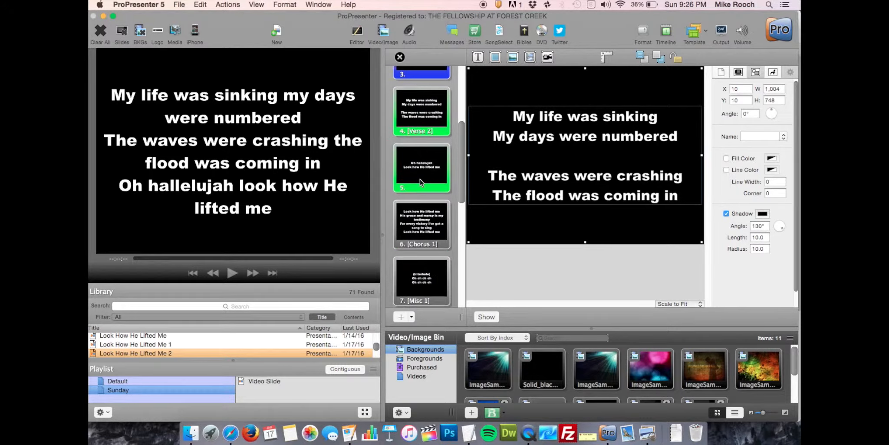
pyautogui.click(420, 179)
pyautogui.click(423, 215)
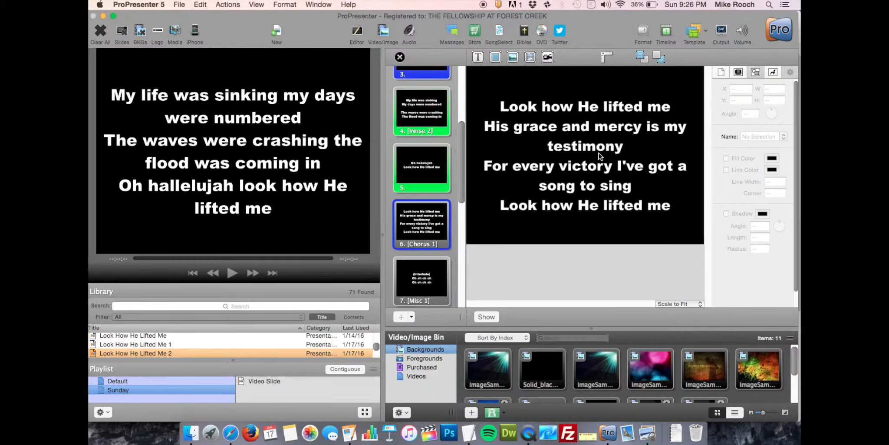
pyautogui.click(599, 116)
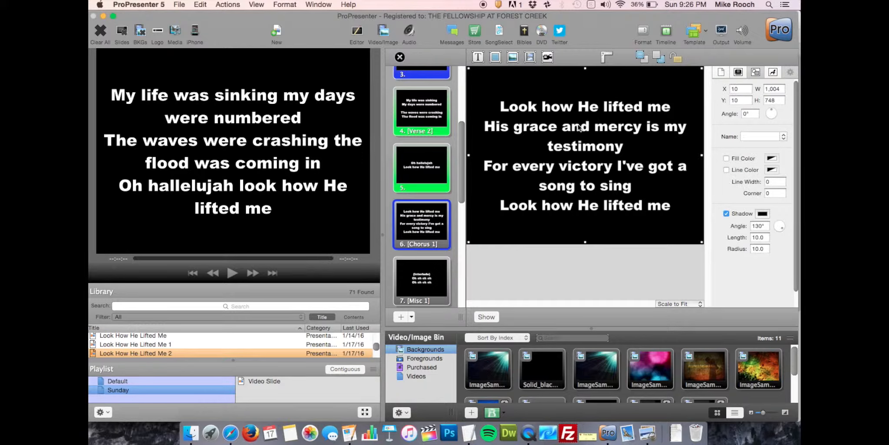
pyautogui.doubleClick(651, 127)
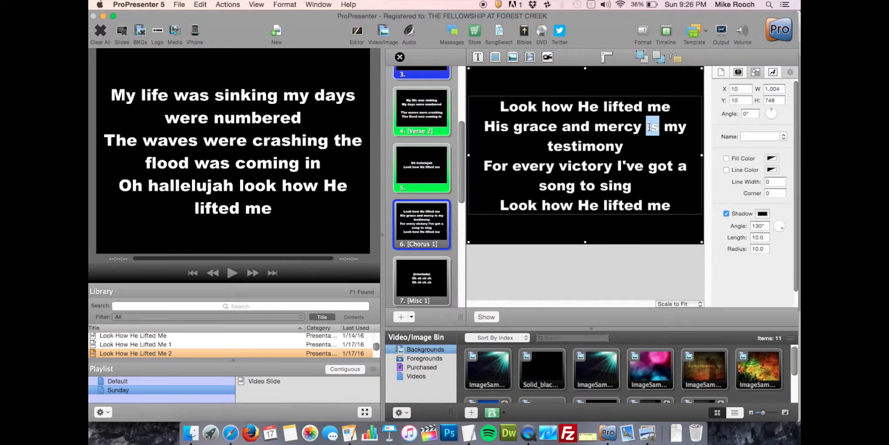
pyautogui.click(651, 127)
pyautogui.press('BackSpace')
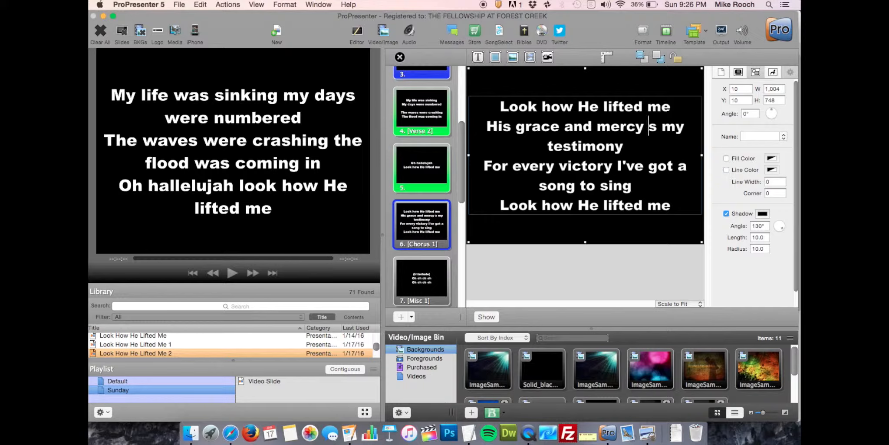
pyautogui.press('Return')
pyautogui.write('I')
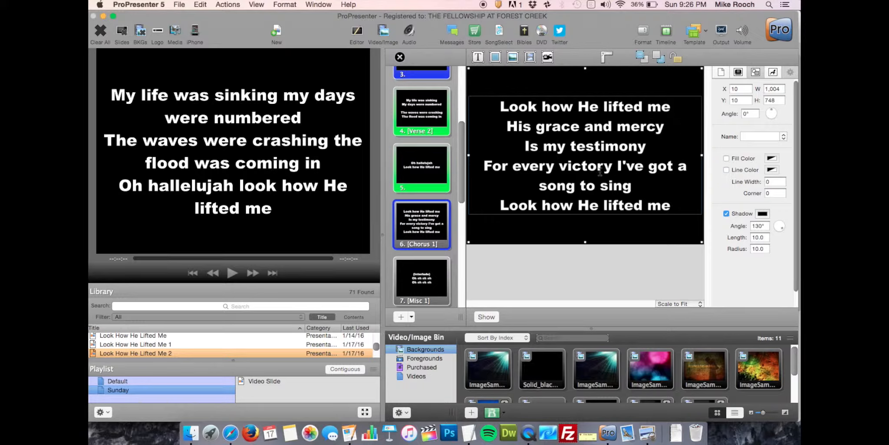
# Step: Break the chorus line after "For every victory" so that "I've got a song to sing" has its own line
pyautogui.click(615, 170)
pyautogui.press('BackSpace')
pyautogui.press('Return')
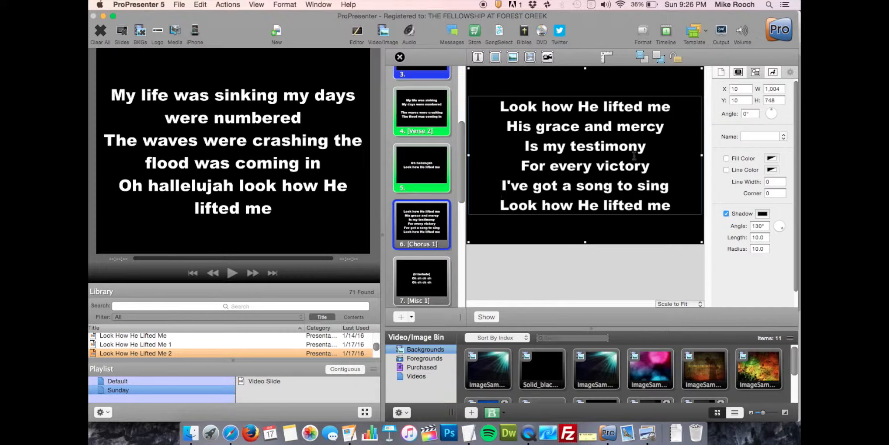
# Step: Split the Chorus 1 slide before "For every victory" and select the resulting second chorus slide
pyautogui.doubleClick(529, 165)
pyautogui.press('Left')
pyautogui.press('super+Return')
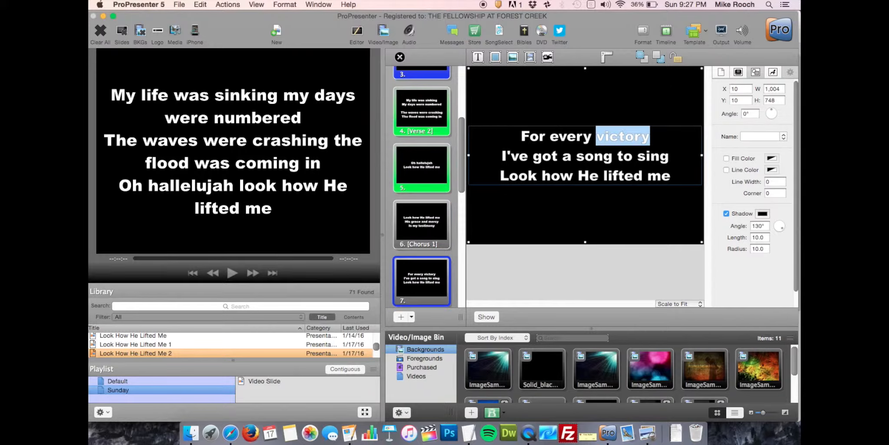
pyautogui.click(423, 203)
pyautogui.click(421, 272)
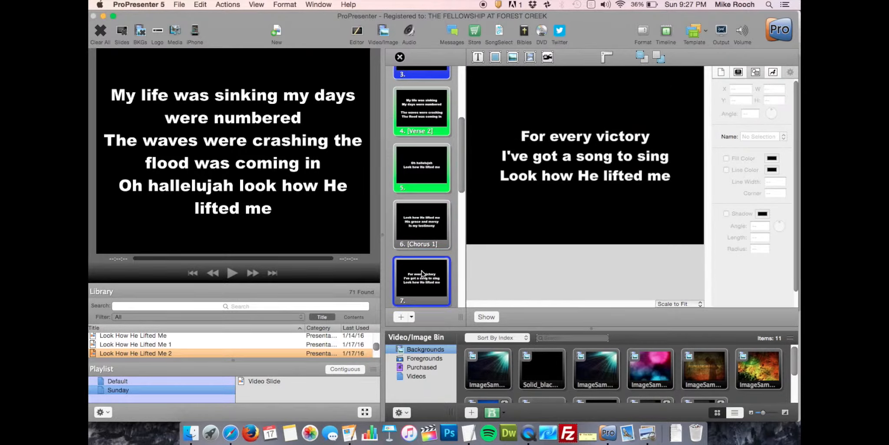
# Step: Delete the "(Interlude)" heading and its empty line from the Misc 1 slide, leaving only the "Oh oh oh oh" lines
pyautogui.scroll(-5, 425, 227)
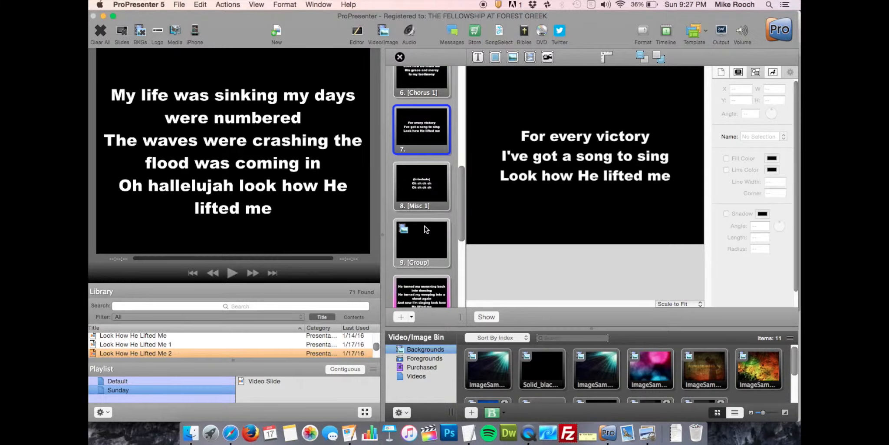
pyautogui.click(419, 170)
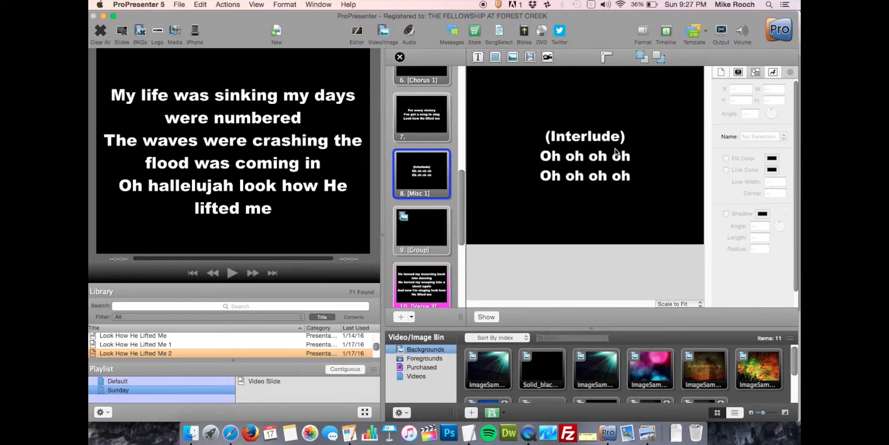
pyautogui.click(541, 138)
pyautogui.click(571, 136)
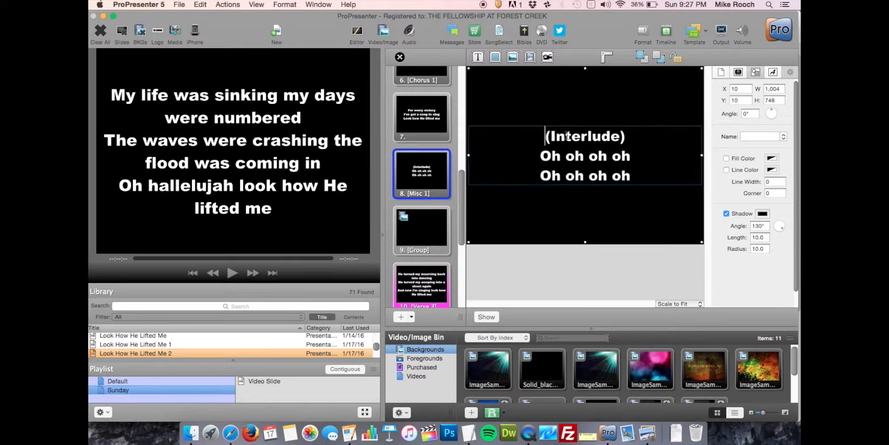
pyautogui.doubleClick(571, 135)
pyautogui.press('BackSpace')
pyautogui.press('Delete')
pyautogui.press('BackSpace')
pyautogui.press('Delete')
pyautogui.press('BackSpace')
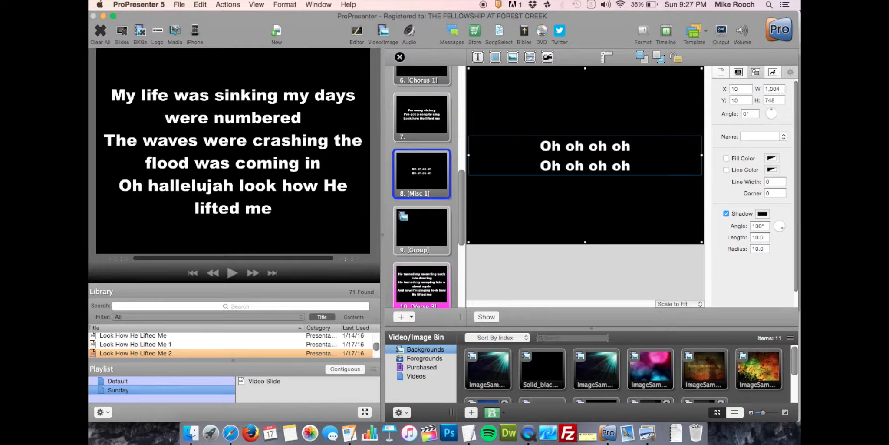
# Step: Delete the "(Bridge)" heading and its empty line from the Misc 2 slide
pyautogui.scroll(-5, 448, 203)
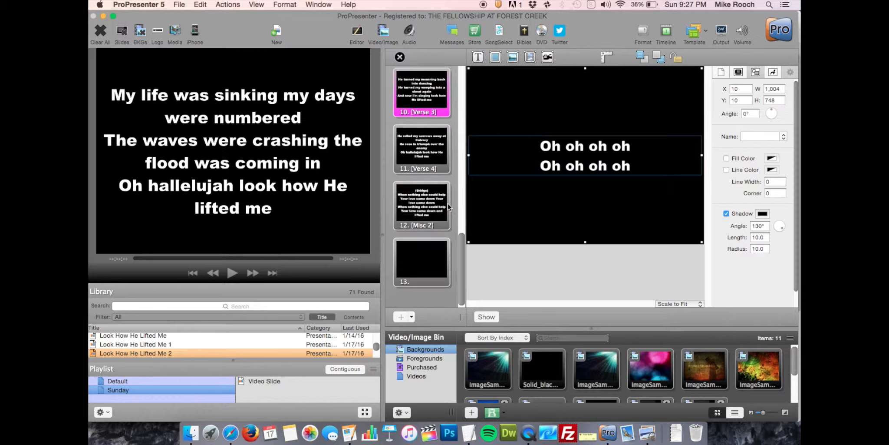
pyautogui.click(422, 214)
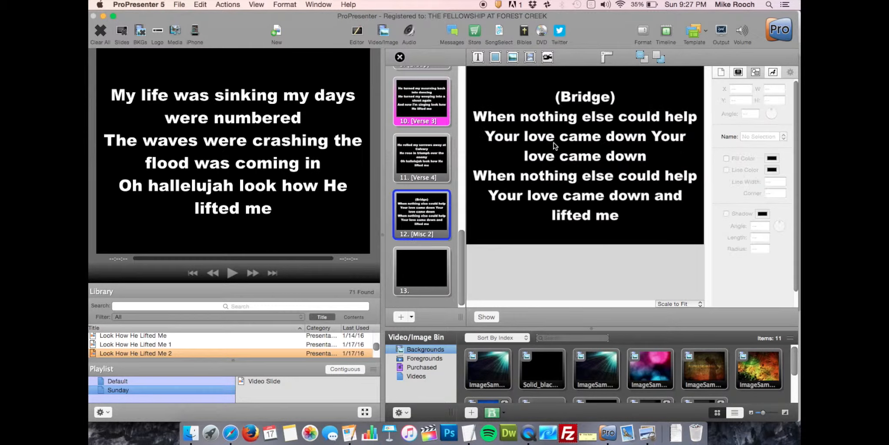
pyautogui.click(584, 108)
pyautogui.doubleClick(583, 101)
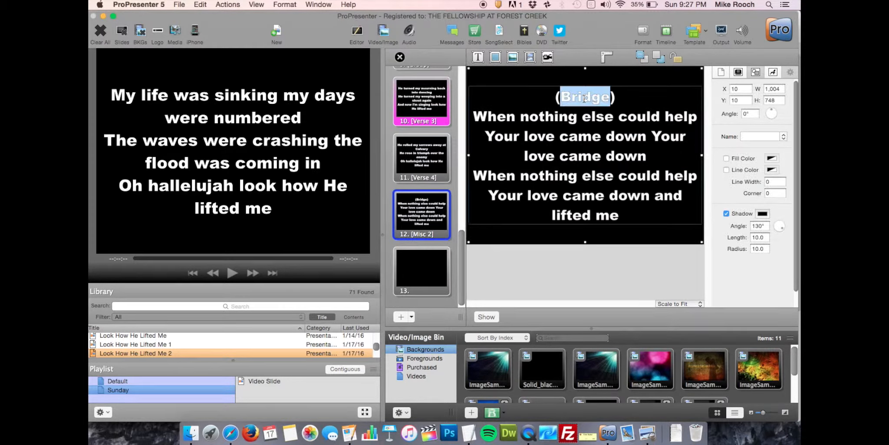
pyautogui.press('Right')
pyautogui.moveTo(616, 97); pyautogui.dragTo(555, 97)
pyautogui.press('BackSpace')
pyautogui.press('Right')
pyautogui.press('BackSpace')
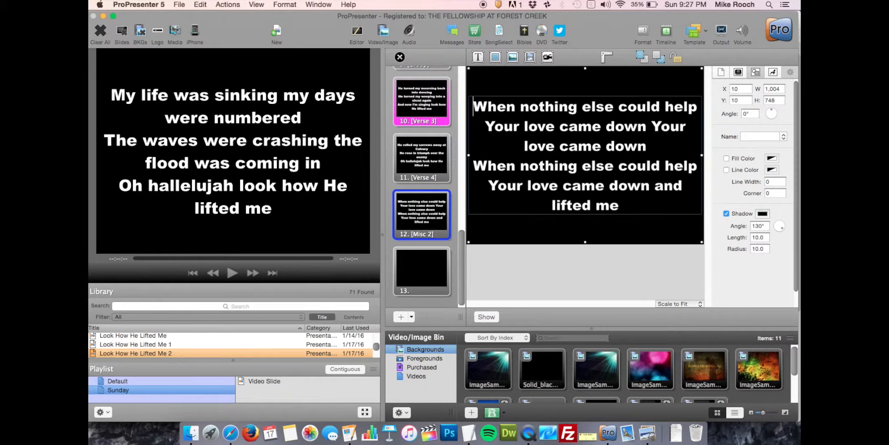
# Step: Disable the Misc 1 slide containing the "Oh oh oh oh" lines and close the slide editor
pyautogui.scroll(5, 411, 153)
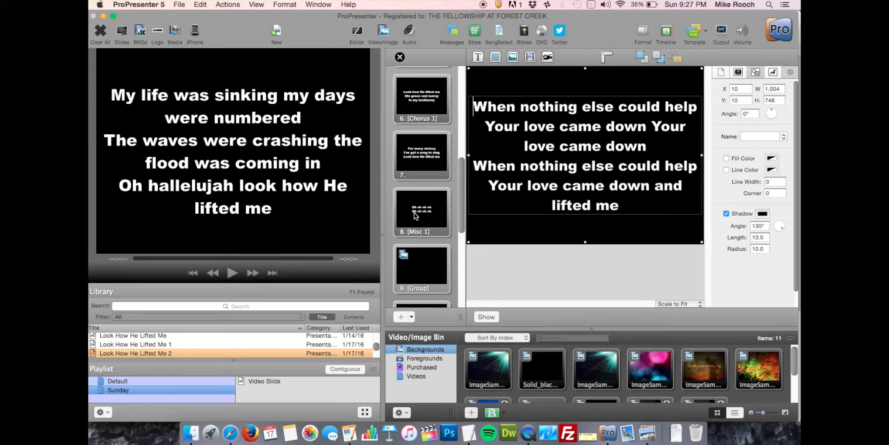
pyautogui.rightClick(415, 214)
pyautogui.click(447, 216)
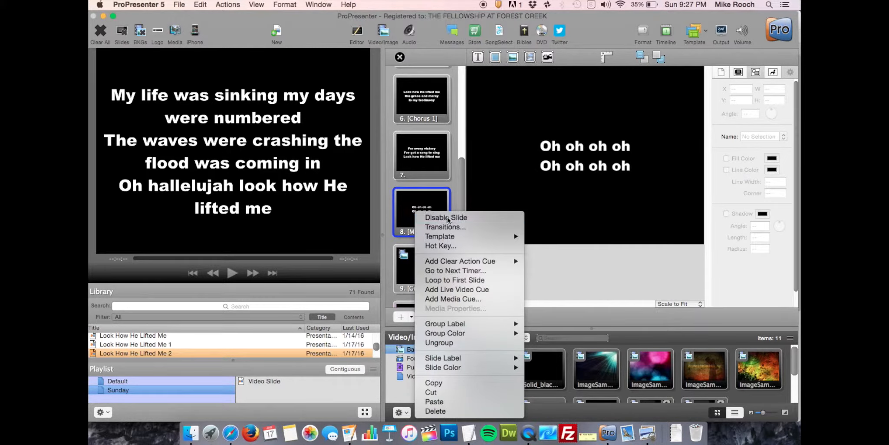
pyautogui.click(400, 57)
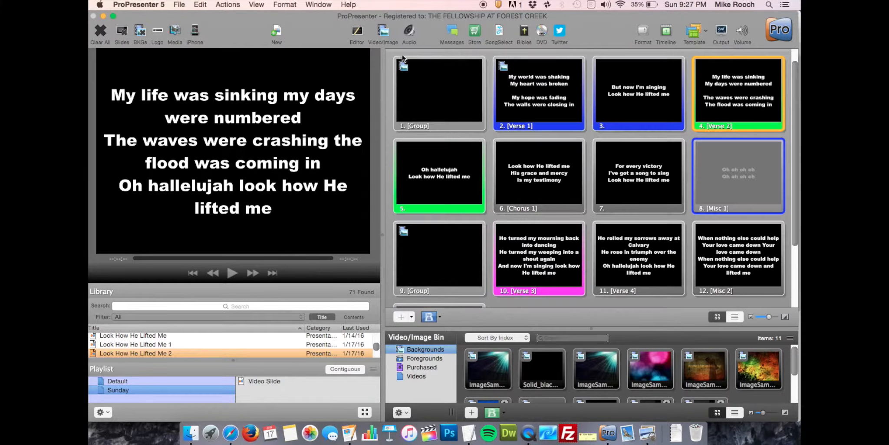
# Step: Show the disabled Misc 1 slide live and try to enable it again
pyautogui.click(717, 165)
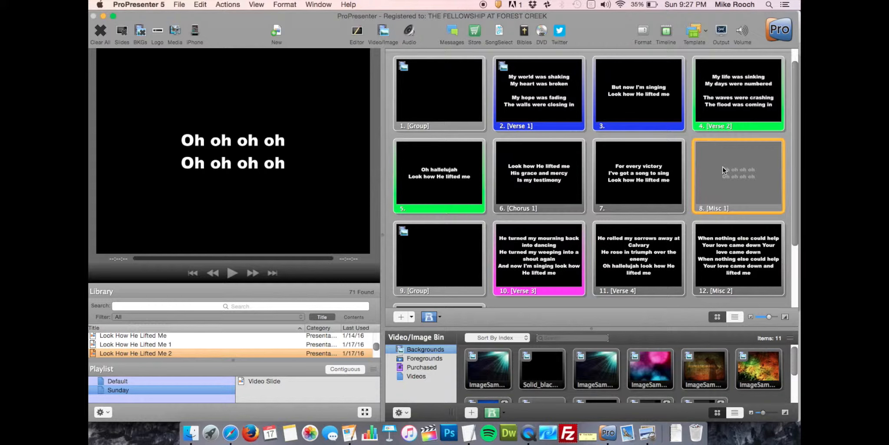
pyautogui.rightClick(723, 167)
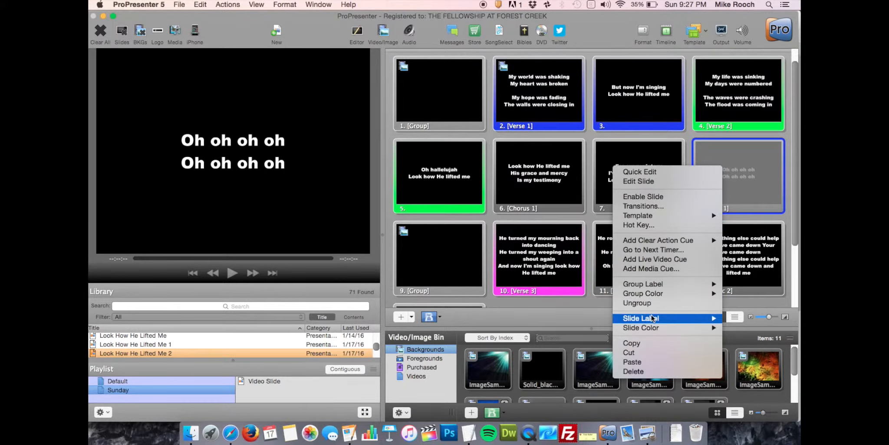
pyautogui.click(655, 199)
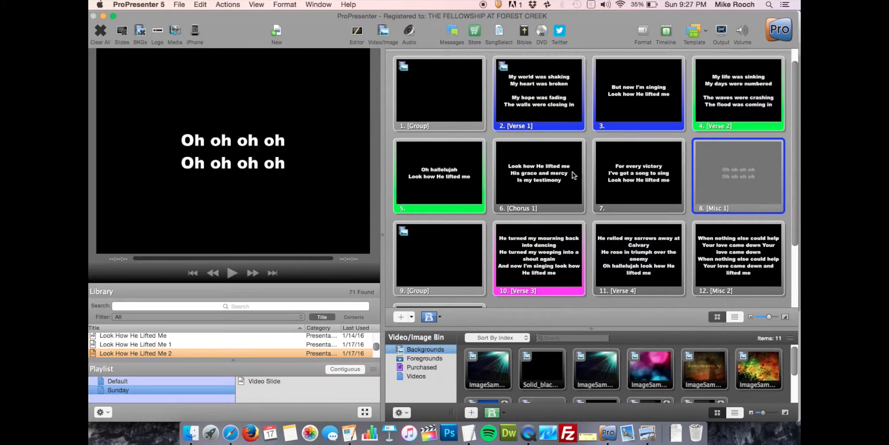
# Step: Step through the live slides from Verse 1 past the chorus to examine how the disabled Misc 1 slide behaves
pyautogui.click(543, 97)
pyautogui.press('Right')
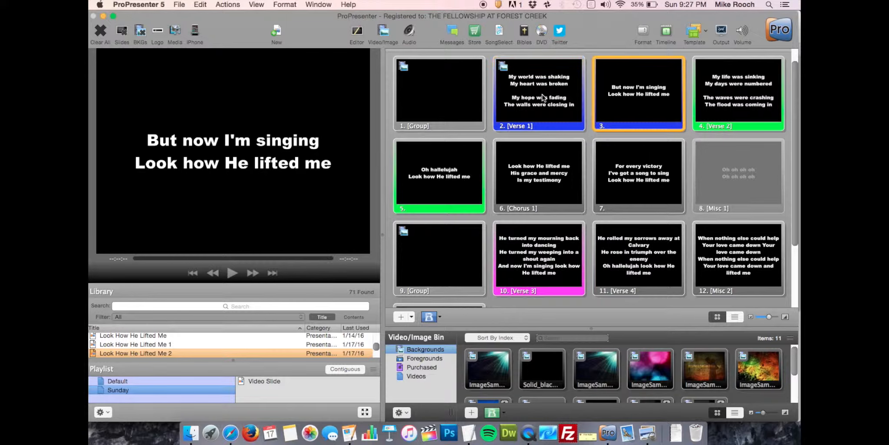
pyautogui.press('Right')
pyautogui.press('Right')
pyautogui.press('Right')
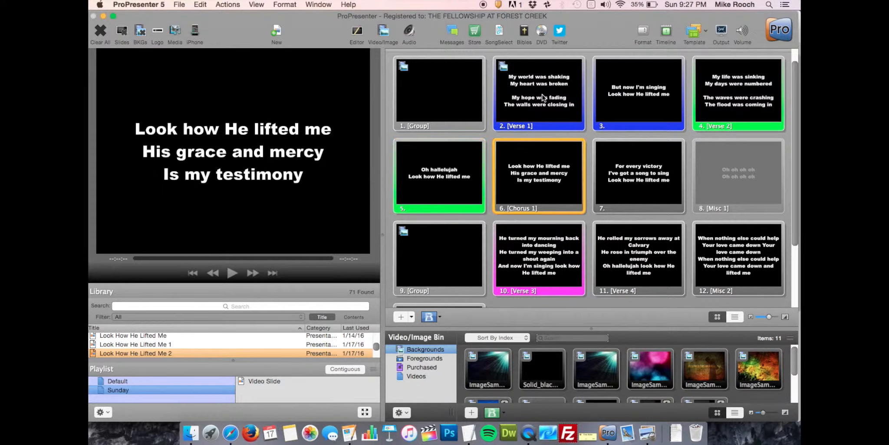
pyautogui.press('Right')
pyautogui.press('Right')
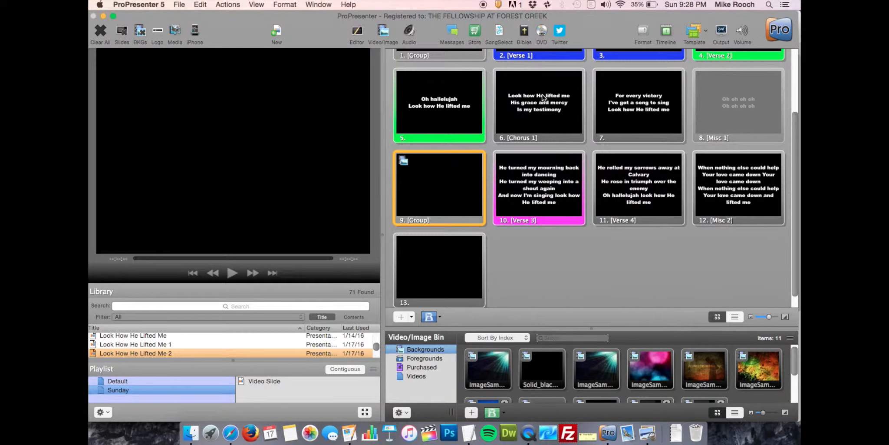
pyautogui.click(717, 96)
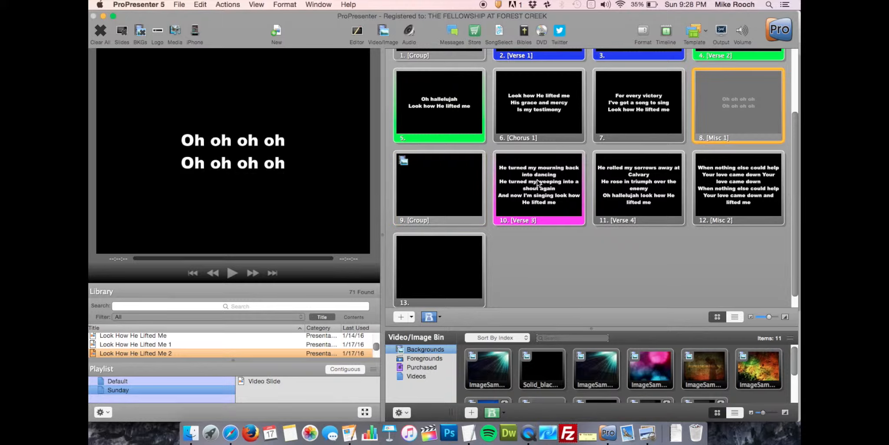
pyautogui.click(431, 173)
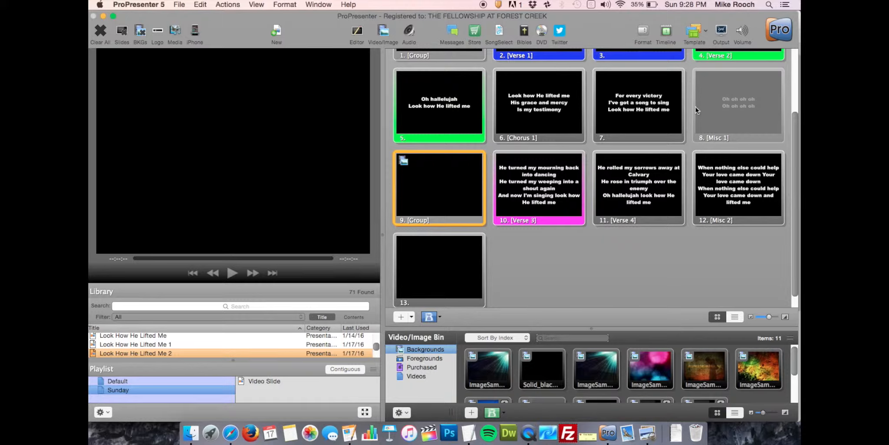
# Step: Delete the Misc 1 slide containing the "Oh oh oh oh" lines from the presentation
pyautogui.rightClick(725, 103)
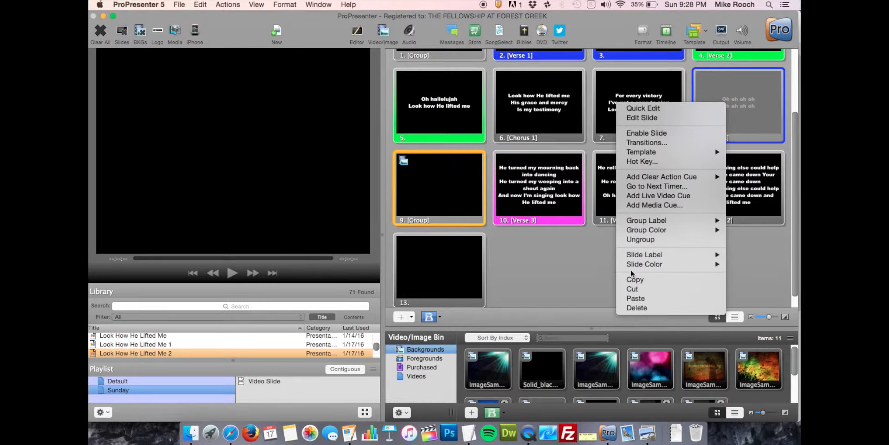
pyautogui.click(639, 308)
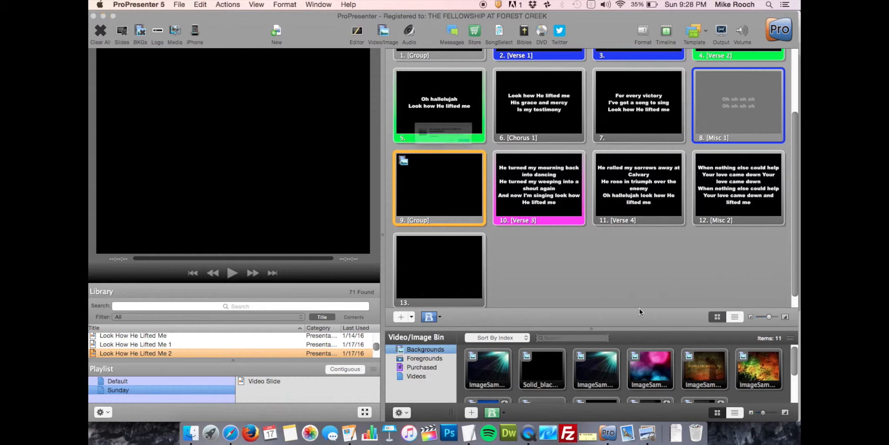
pyautogui.click(523, 158)
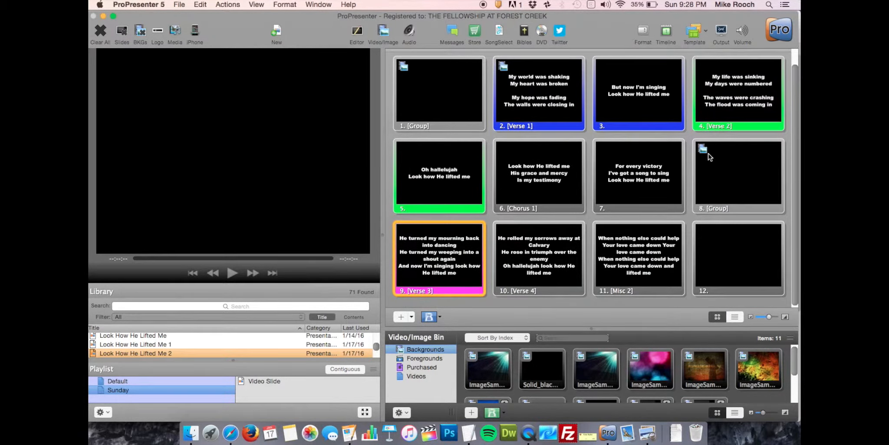
# Step: Open the Verse 3 slide for editing and break its first line after "He turned my mourning", starting the new line with a capitalized "Back"
pyautogui.rightClick(443, 254)
pyautogui.click(478, 220)
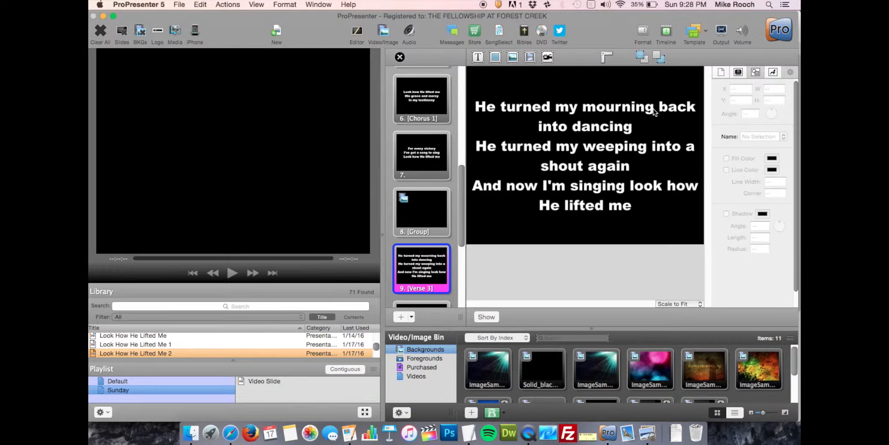
pyautogui.click(656, 111)
pyautogui.doubleClick(661, 107)
pyautogui.click(667, 107)
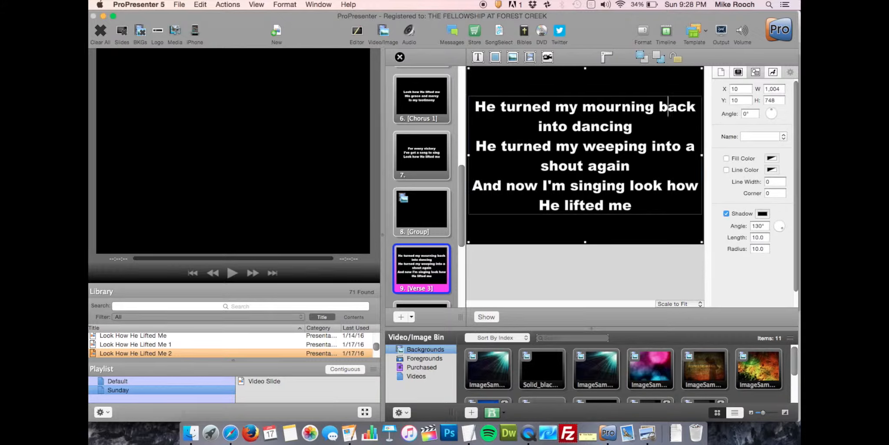
pyautogui.press('BackSpace')
pyautogui.press('Return')
pyautogui.write('B')
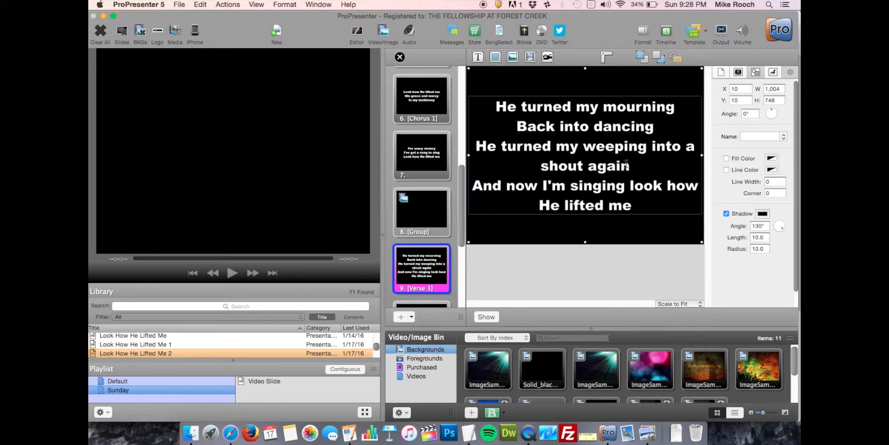
# Step: Break the remaining Verse 3 lines so that "Into a shout again" and "Look how He lifted me" each have their own capitalized line
pyautogui.click(657, 147)
pyautogui.press('BackSpace')
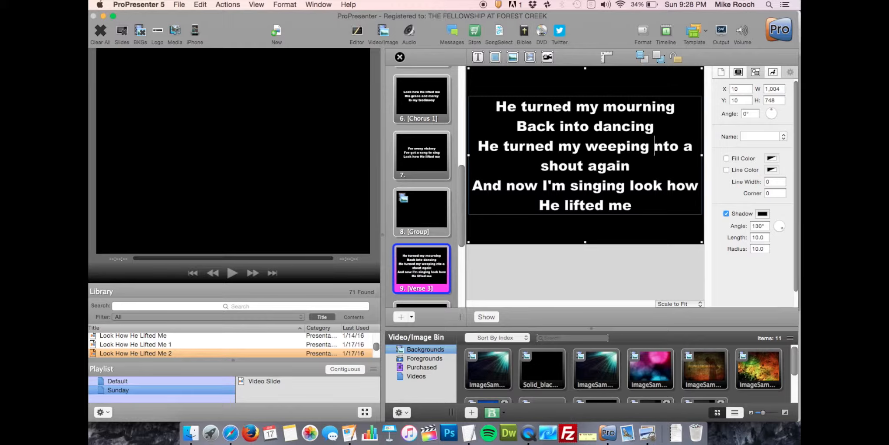
pyautogui.press('Return')
pyautogui.write('I')
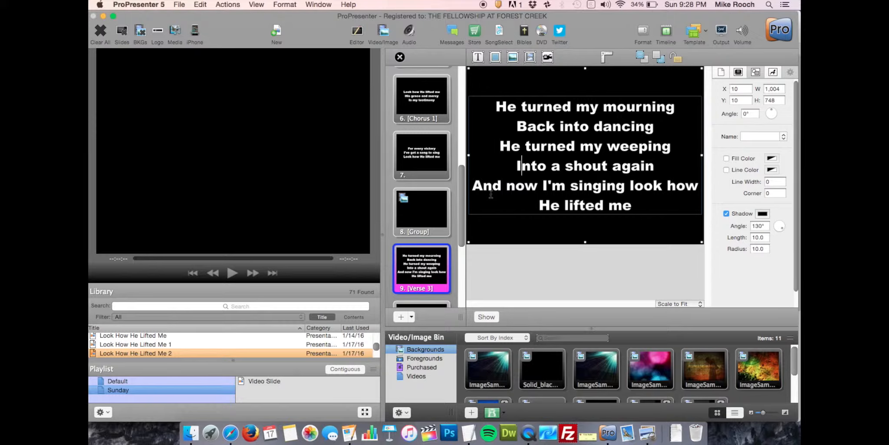
pyautogui.click(635, 185)
pyautogui.press('BackSpace')
pyautogui.press('Return')
pyautogui.write('Look how He lifted me')
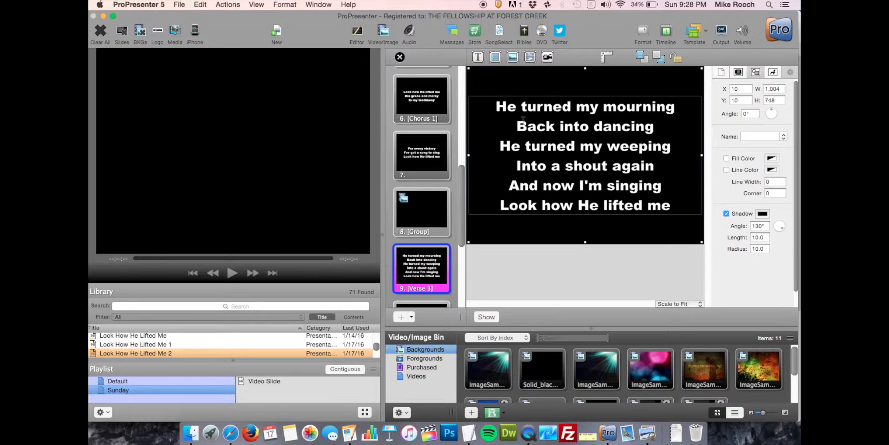
# Step: Split the Verse 3 slide before "And now I'm singing" and try to add an empty line before "He turned my weeping"
pyautogui.click(508, 185)
pyautogui.press('super+Return')
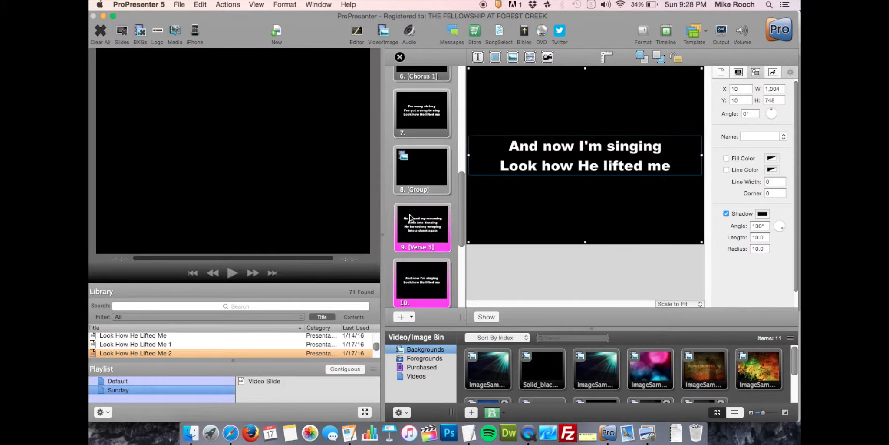
pyautogui.click(512, 170)
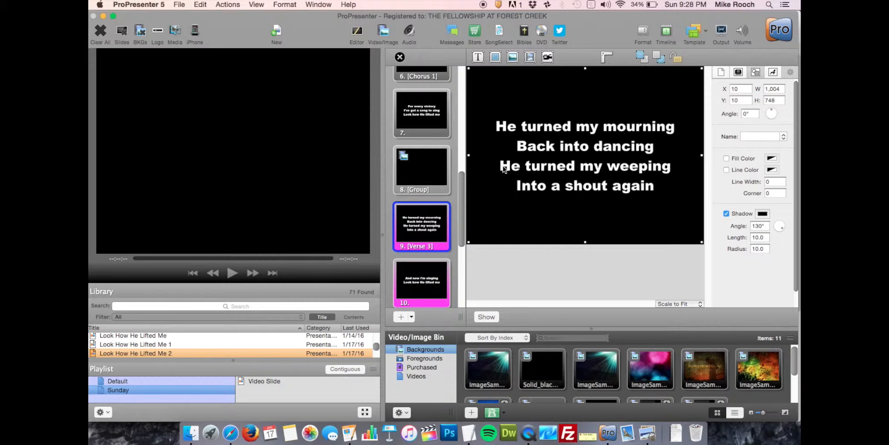
pyautogui.doubleClick(503, 168)
pyautogui.press('Return')
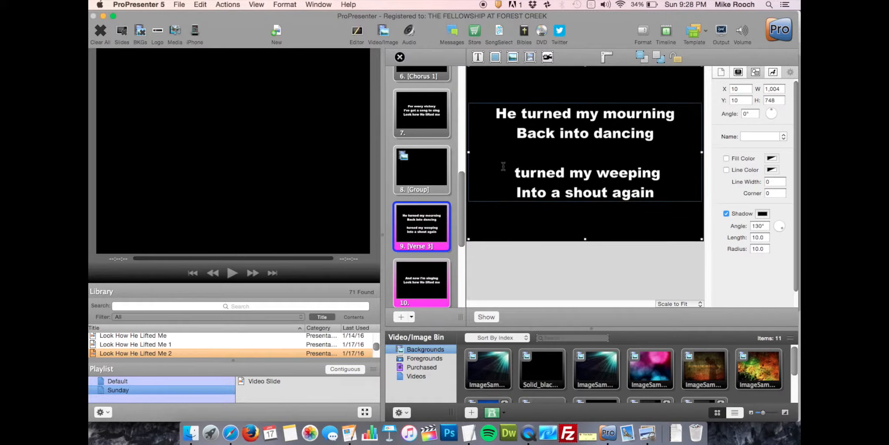
# Step: Break the first line of the Verse 4 slide after "He rolled my sorrows" so that "Away at Calvary" has its own capitalized line
pyautogui.scroll(-4, 437, 226)
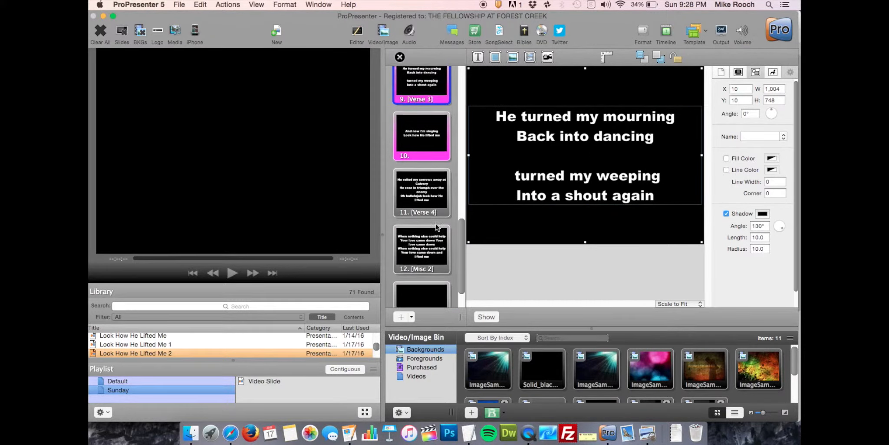
pyautogui.scroll(-2, 437, 227)
pyautogui.click(426, 164)
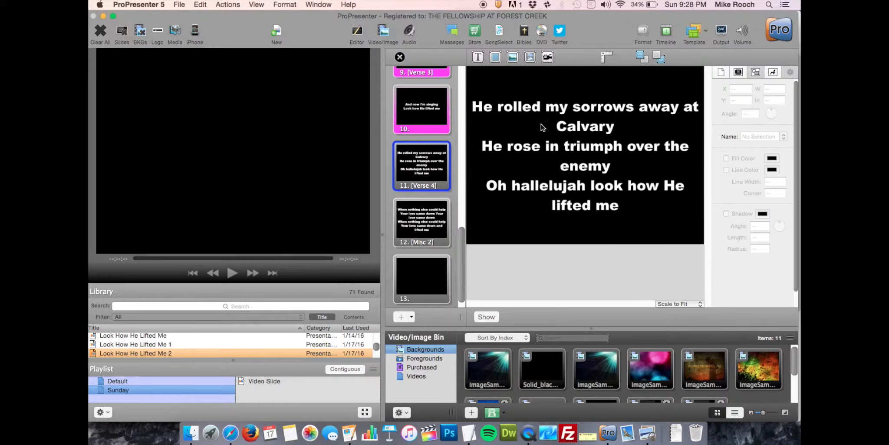
pyautogui.click(585, 126)
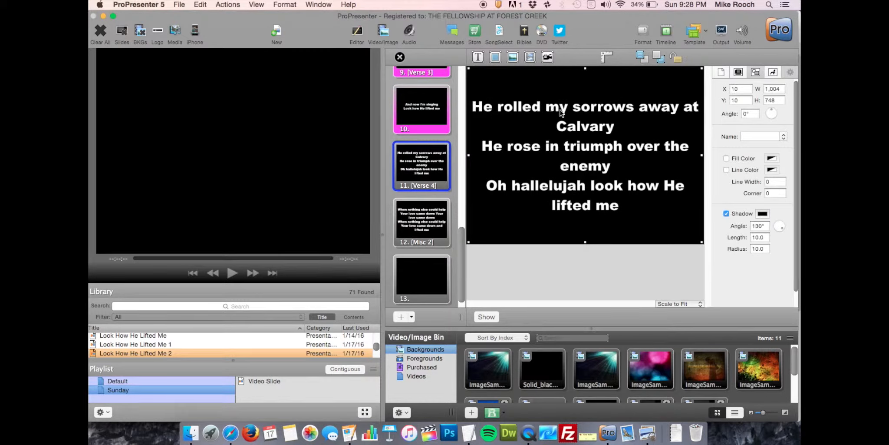
pyautogui.click(561, 112)
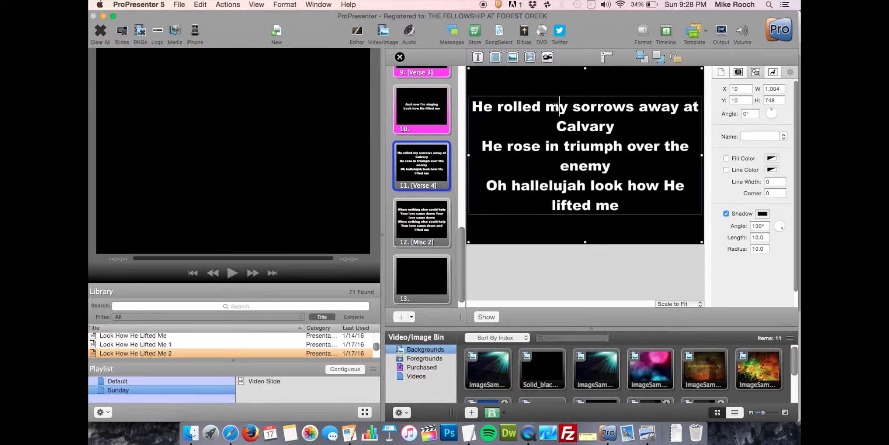
pyautogui.click(648, 109)
pyautogui.press('BackSpace')
pyautogui.press('BackSpace')
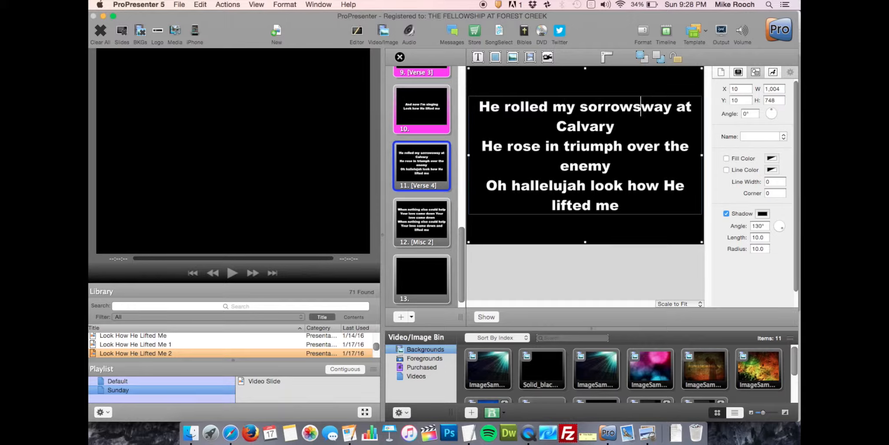
pyautogui.press('Return')
pyautogui.write('A')
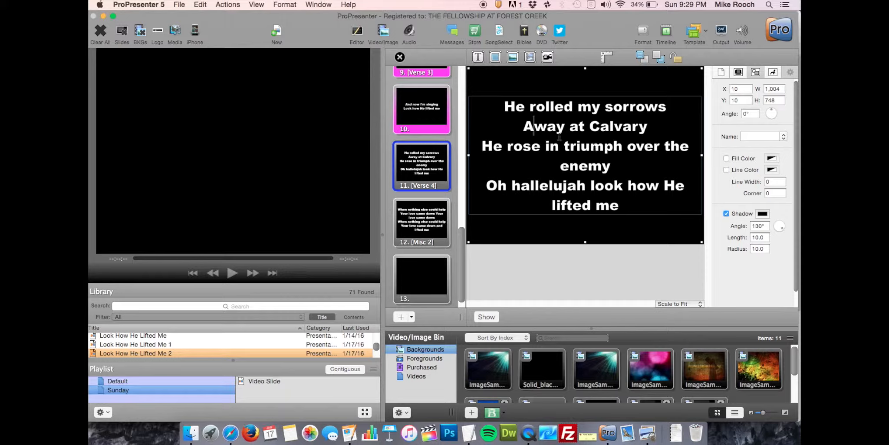
# Step: Break the remaining Verse 4 lines so that "Over the enemy" and "Look how He lifted me" each have their own capitalized line
pyautogui.click(636, 147)
pyautogui.press('BackSpace')
pyautogui.press('BackSpace')
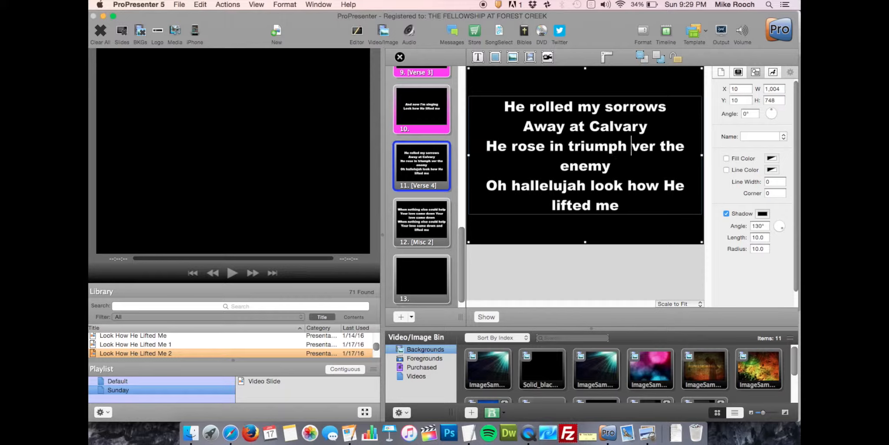
pyautogui.press('Return')
pyautogui.write('O')
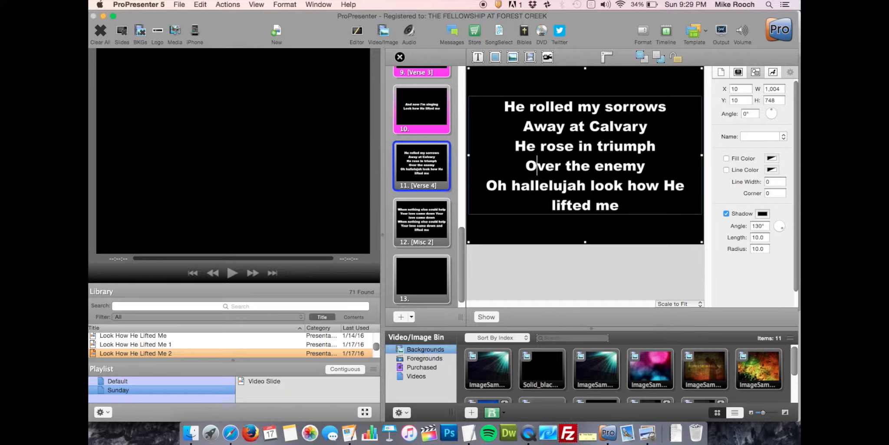
pyautogui.click(595, 185)
pyautogui.press('BackSpace')
pyautogui.press('BackSpace')
pyautogui.press('Return')
pyautogui.write('L')
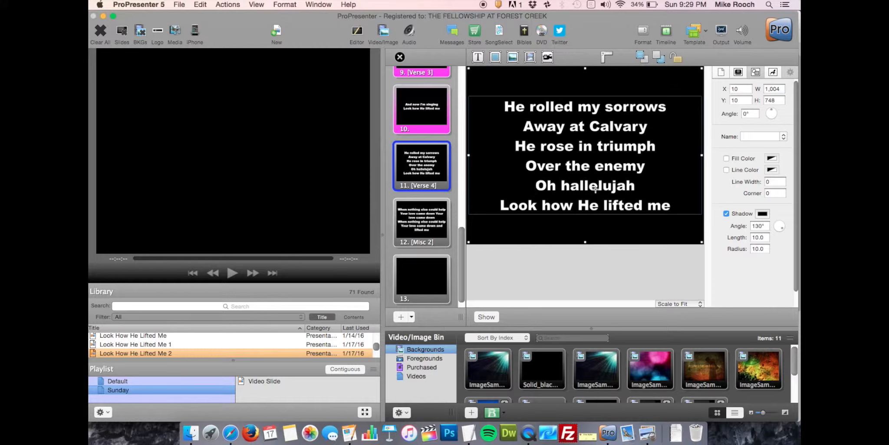
# Step: Split the Verse 4 slide before "Oh hallelujah" and add an empty line before "He rose in triumph" on the first part
pyautogui.press('super+Return')
pyautogui.click(417, 160)
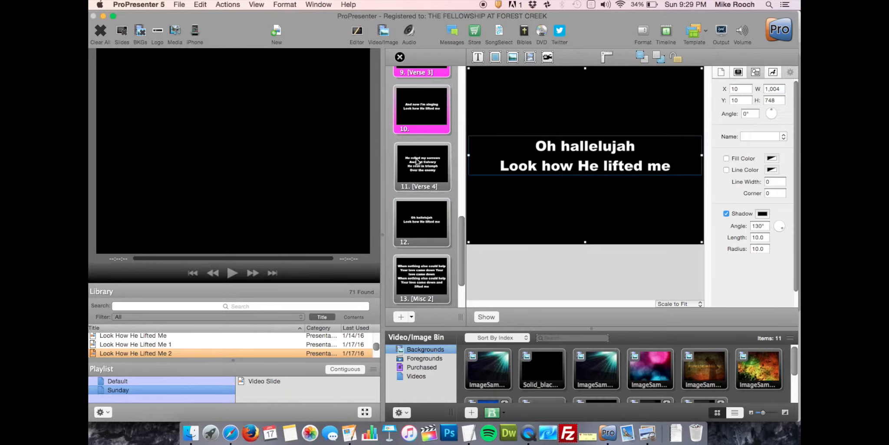
pyautogui.doubleClick(516, 167)
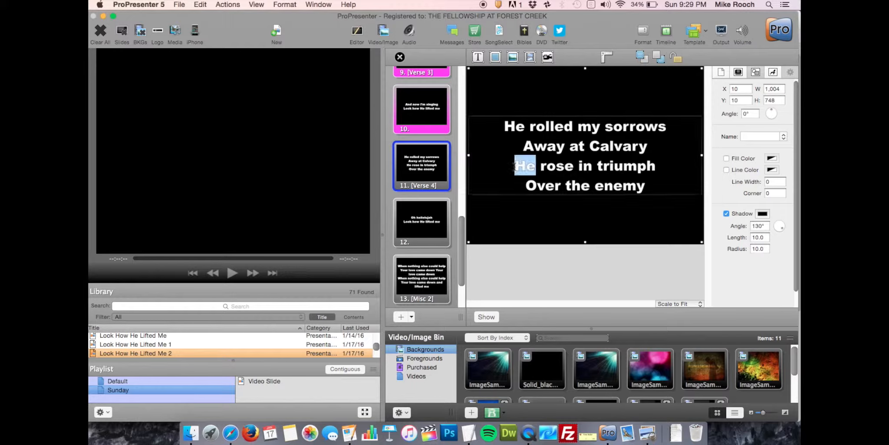
pyautogui.click(514, 166)
pyautogui.press('Return')
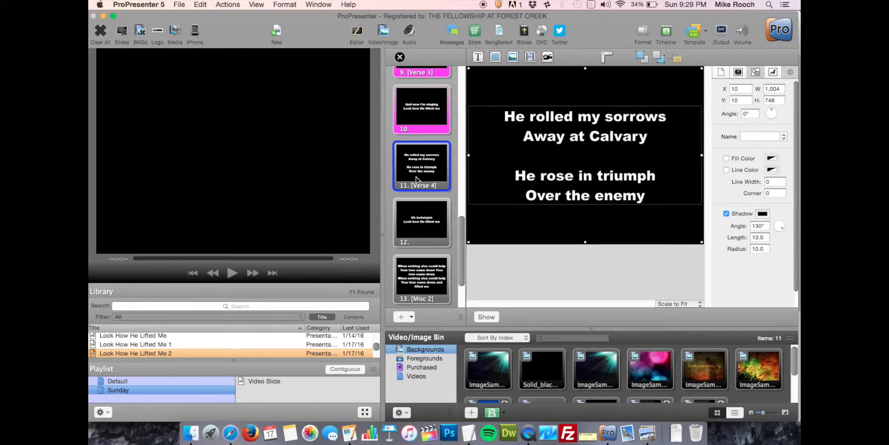